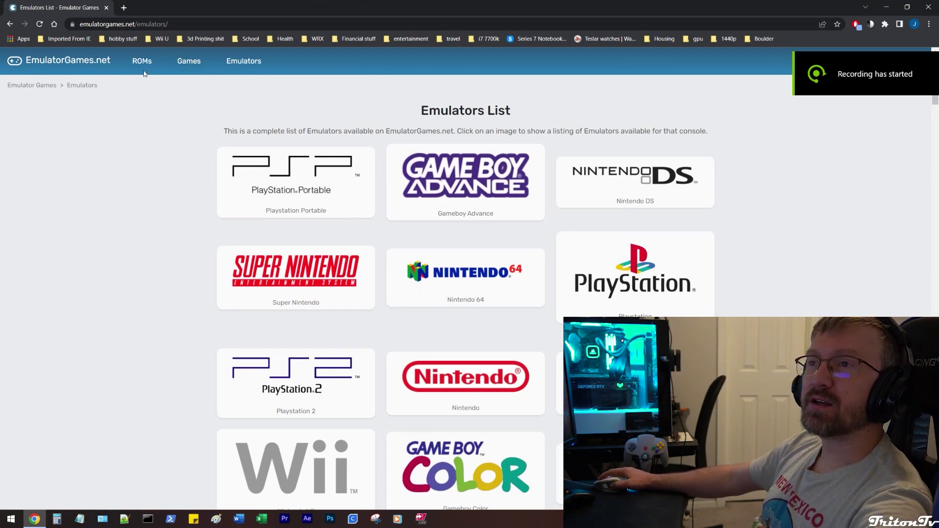
Reload the EmulatorGames.net Emulators List page and scroll down to the platform cards
click(240, 63)
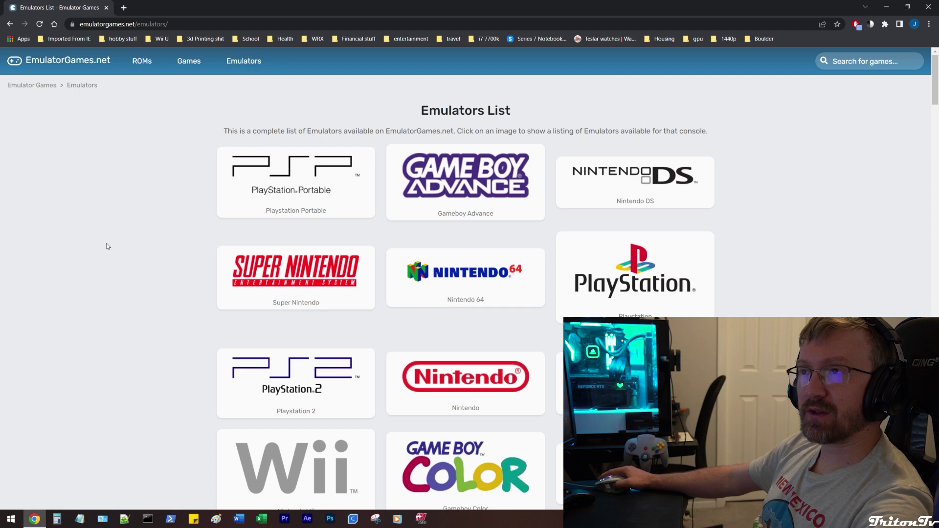
scroll(472, 253, down, 2)
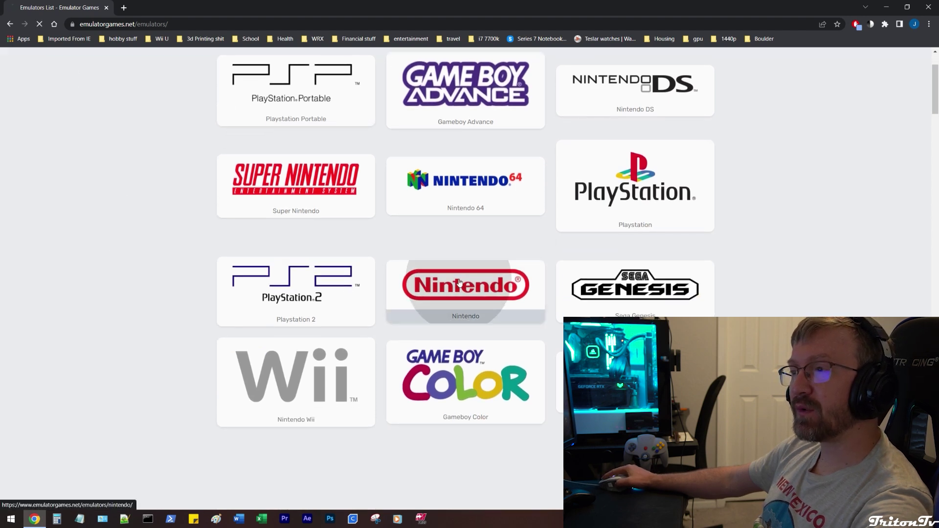
From the Nintendo emulators page, download Fceux 2.2.2 and save fceux-2.2.2-win32.zip to Downloads
click(469, 279)
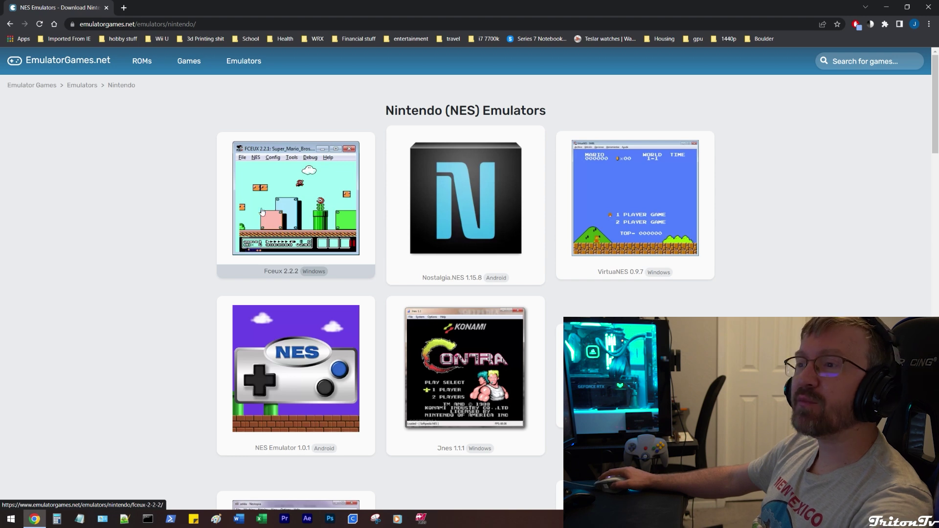
click(263, 211)
click(631, 120)
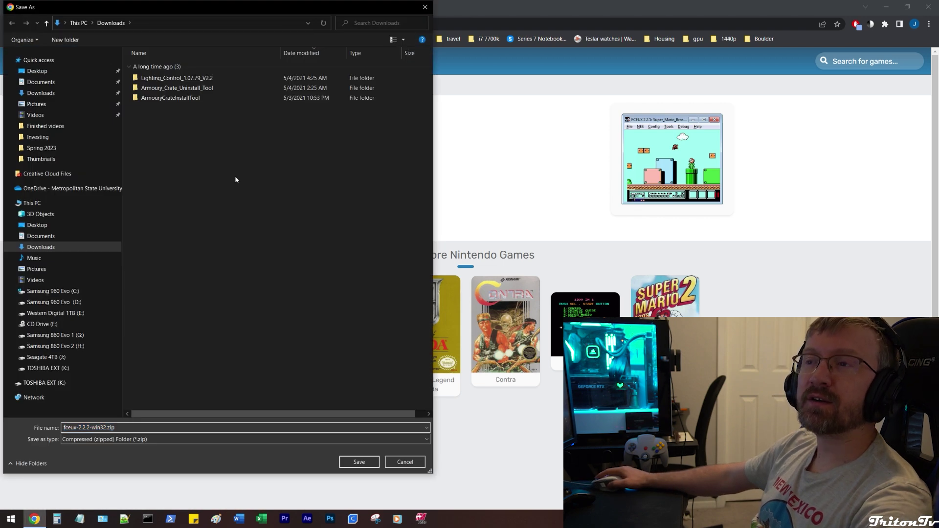
click(358, 462)
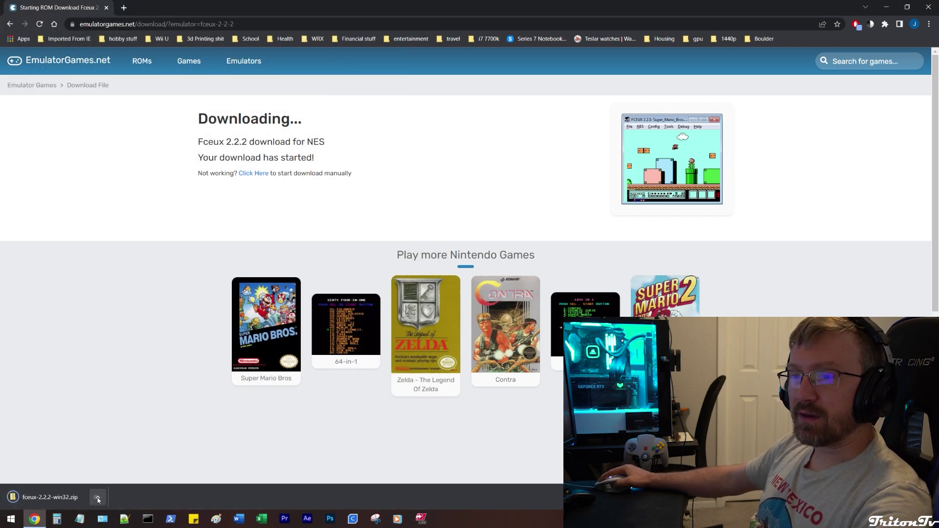
Show the finished download in Downloads and extract fceux-2.2.2-win32.zip into a matching folder
click(98, 499)
click(151, 429)
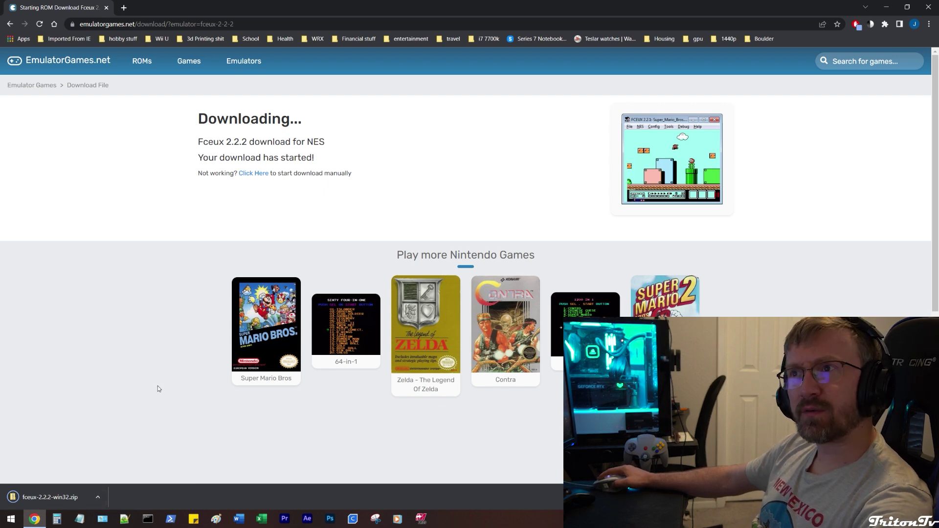
click(98, 498)
click(115, 469)
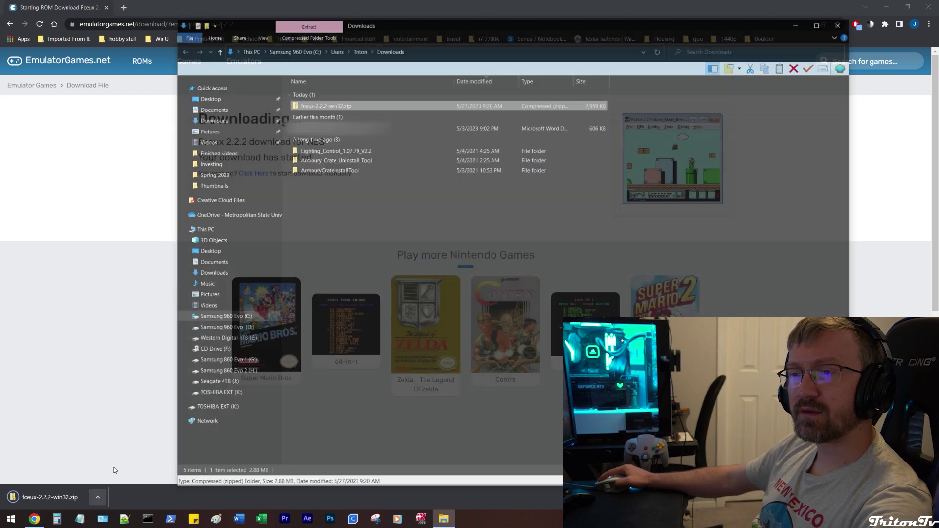
click(350, 220)
right_click(324, 106)
click(347, 145)
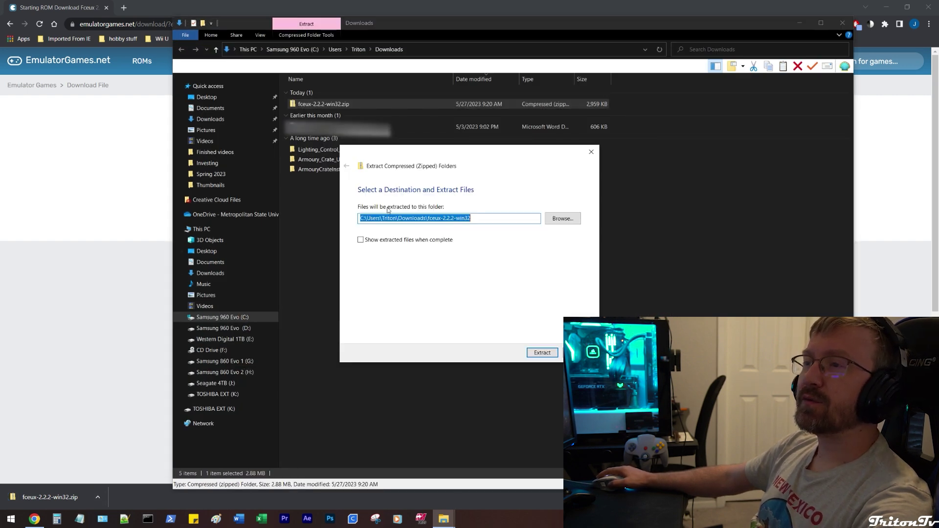
click(537, 353)
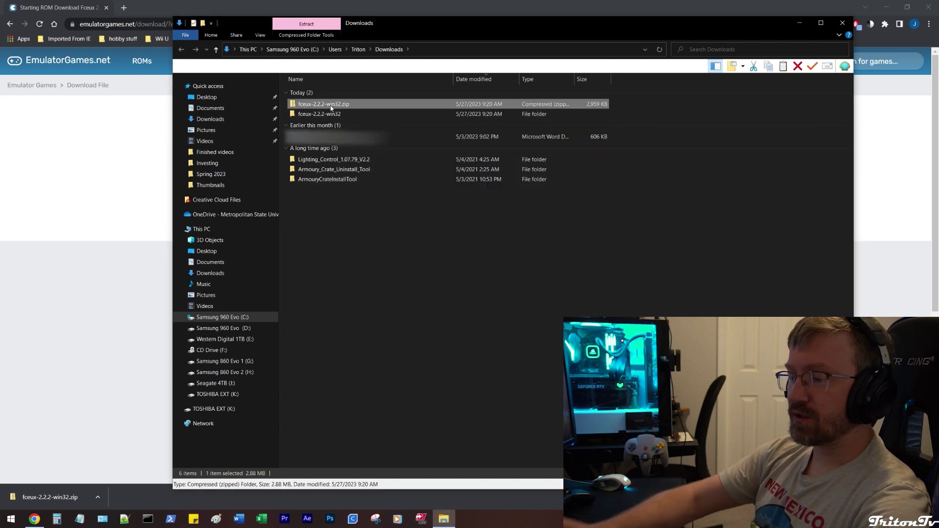
Delete the zip and the old Word document, then open the extracted fceux-2.2.2-win32 folder
key(shift+Delete)
key(Return)
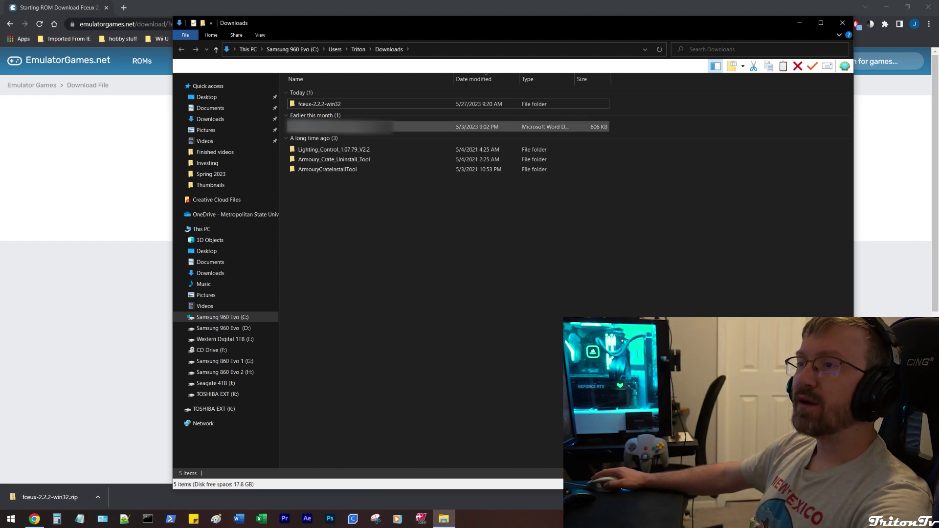
click(343, 127)
key(Delete)
key(Return)
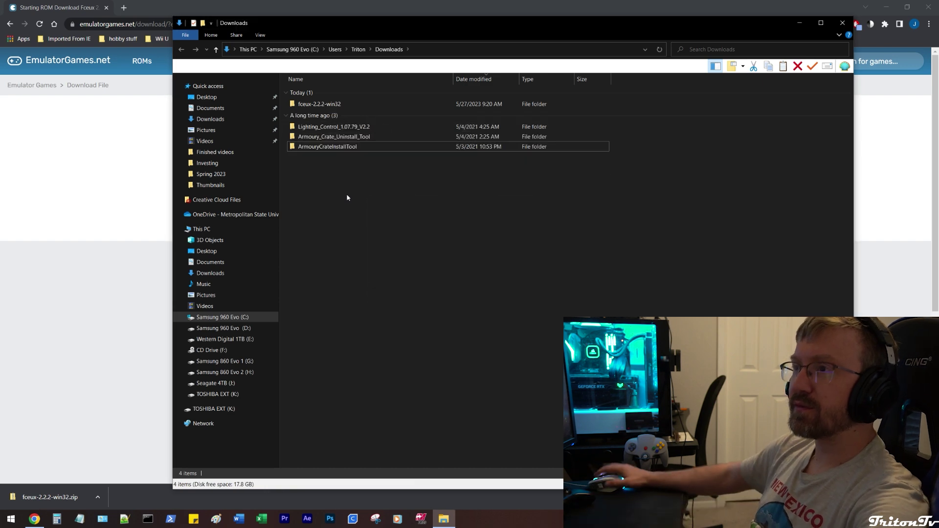
double_click(336, 105)
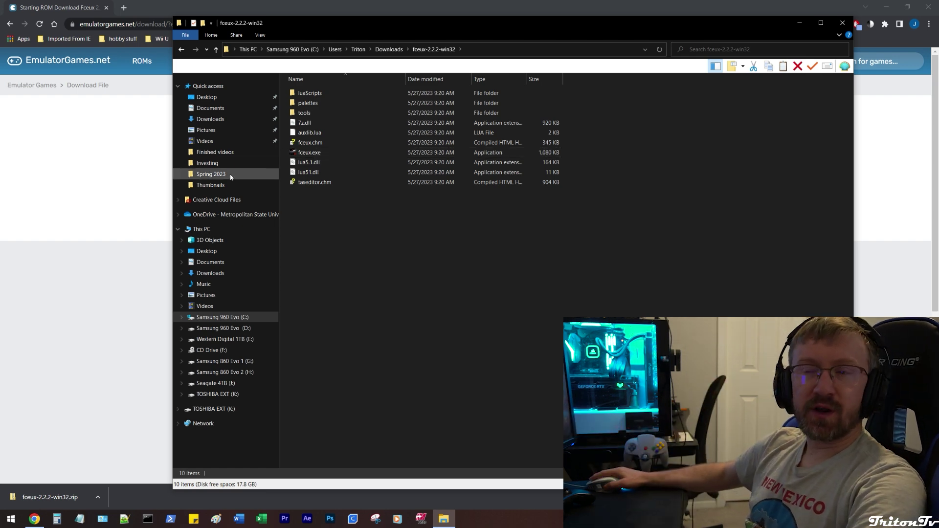
Launch fceux.exe from the fceux-2.2.2-win32 folder
double_click(334, 153)
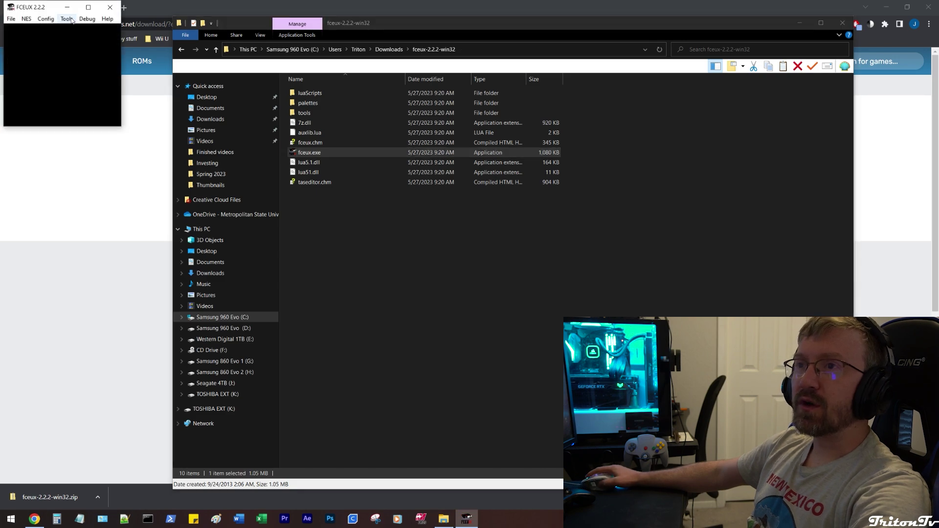
Close File Explorer, minimize Chrome and maximize the FCEUX window
click(842, 23)
click(886, 7)
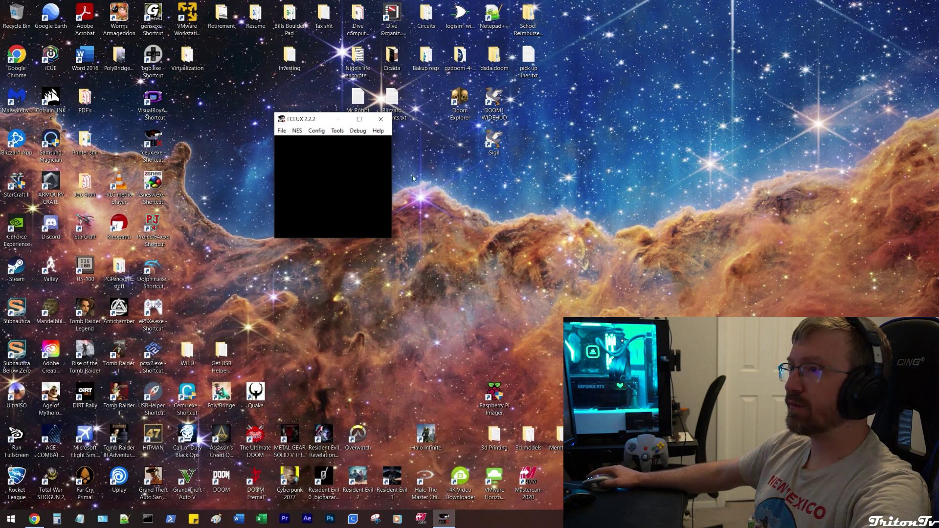
click(357, 119)
Browse the FCEUX Config, Tools and File menus
right_click(131, 124)
click(39, 19)
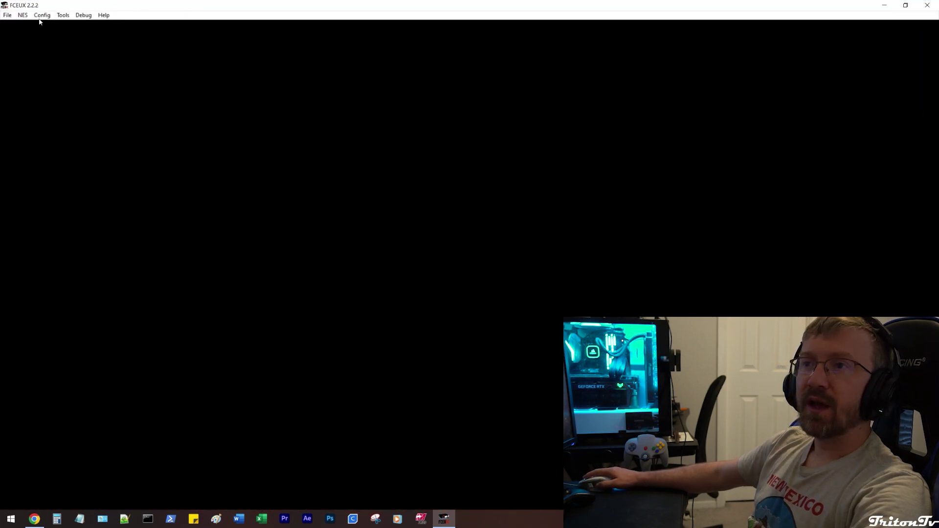
click(42, 15)
mouse_move(64, 17)
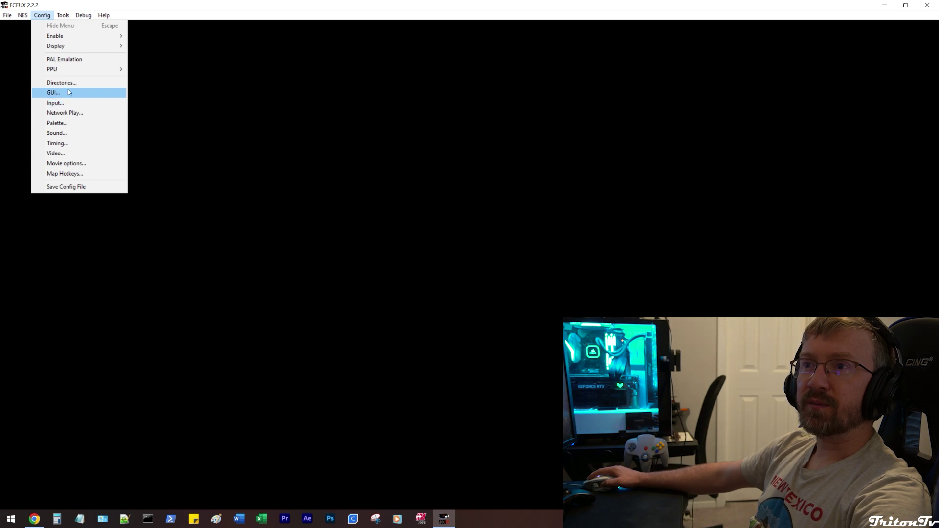
mouse_move(112, 16)
mouse_move(5, 14)
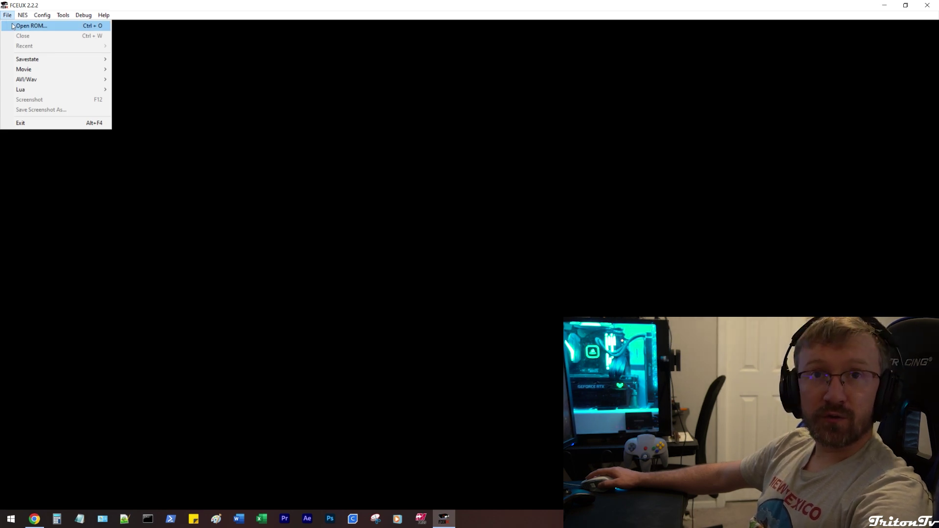
click(19, 26)
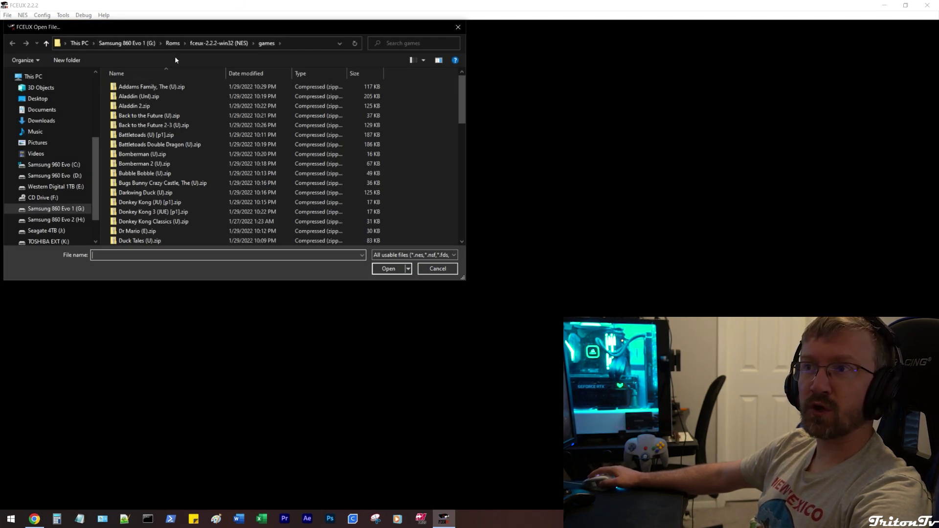
scroll(181, 113, down, 3)
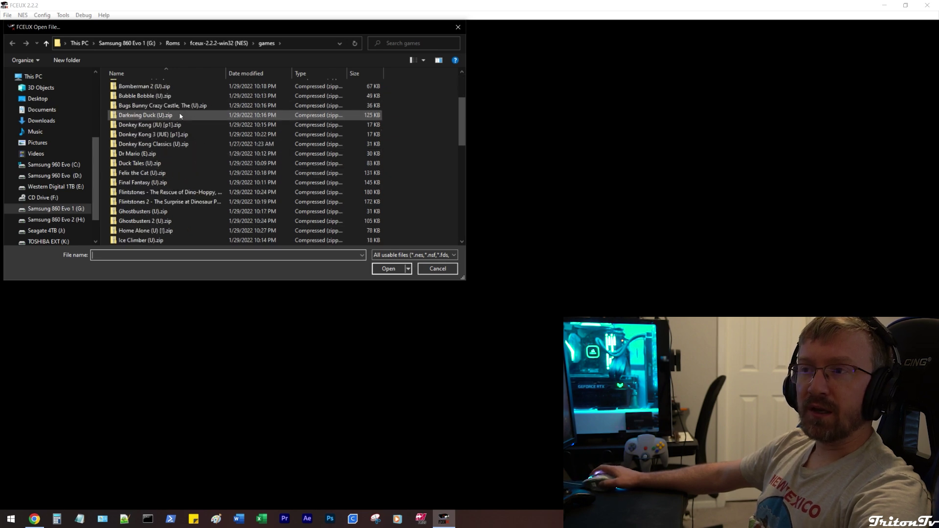
scroll(181, 115, down, 15)
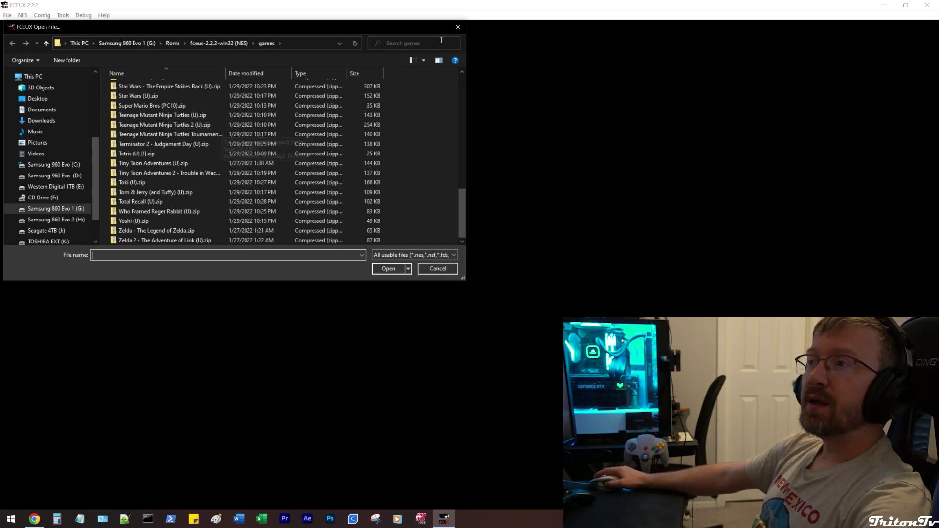
key(Escape)
click(24, 16)
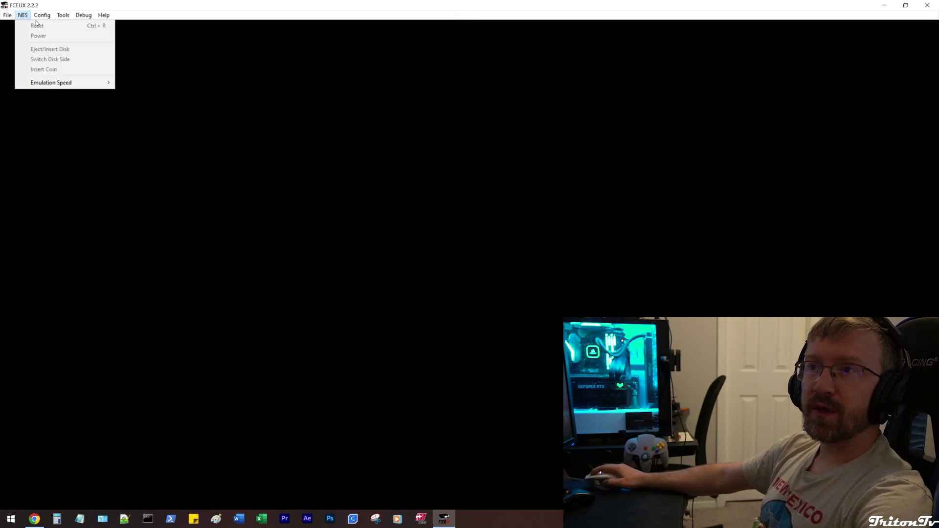
Browse the FCEUX menus down to the emulation speed choices, then close them
mouse_move(3, 17)
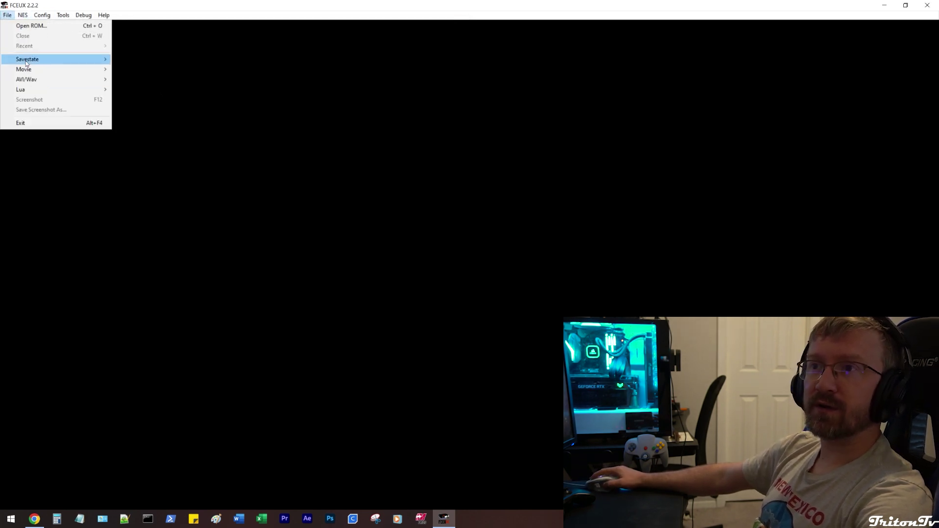
mouse_move(27, 62)
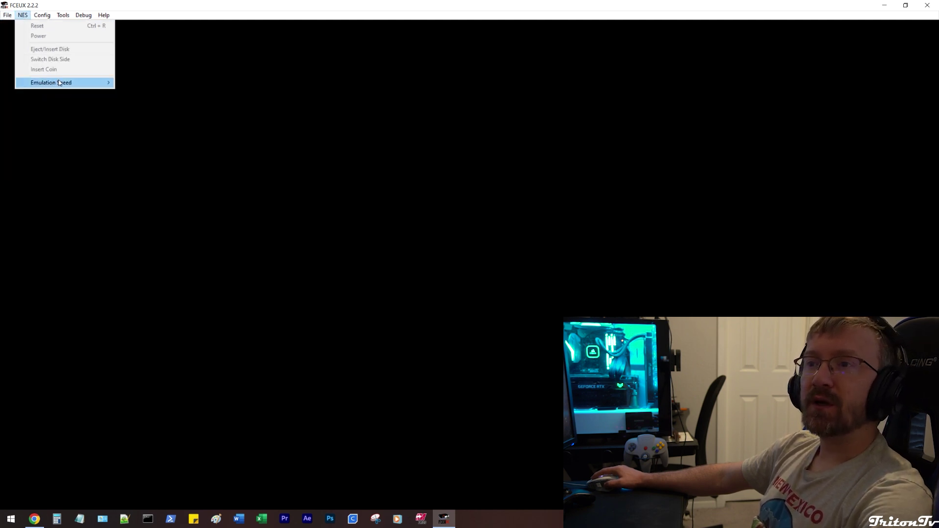
mouse_move(60, 83)
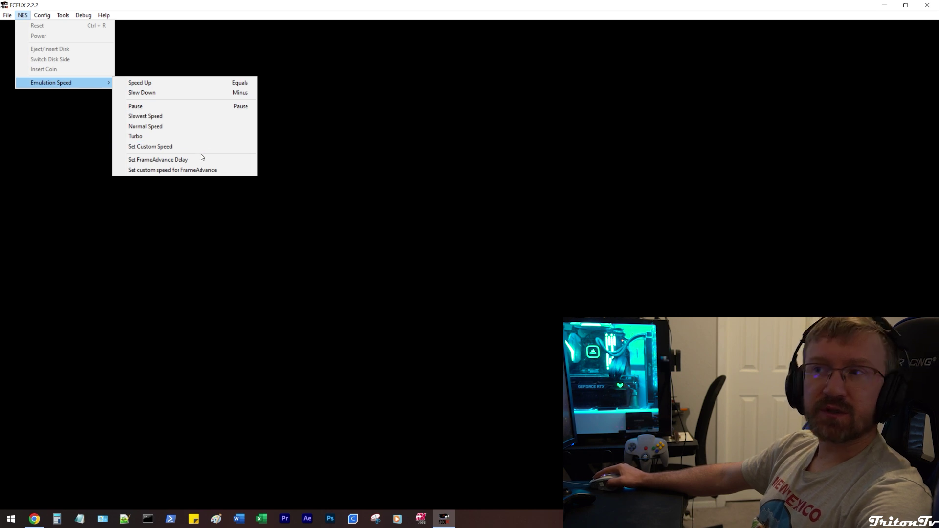
click(90, 81)
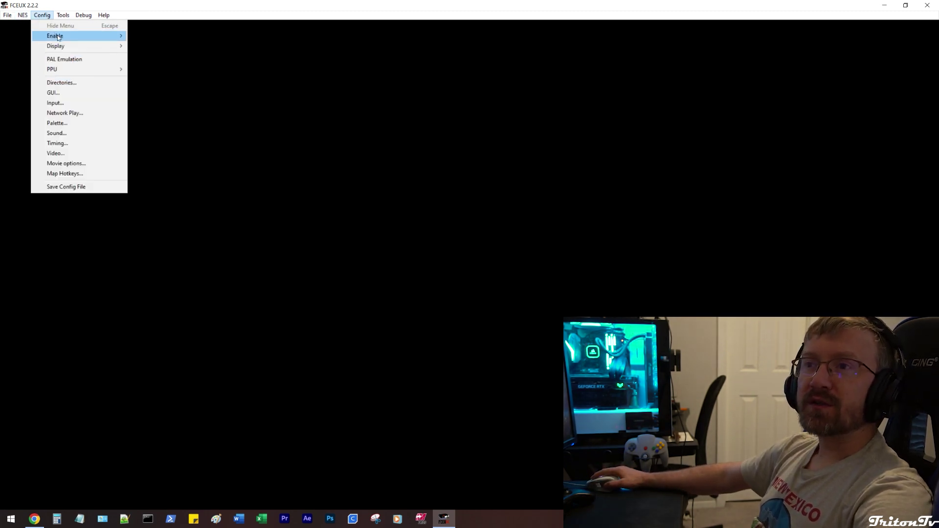
View the About FCEUX information, dismiss it, and look through the Help menu
mouse_move(59, 40)
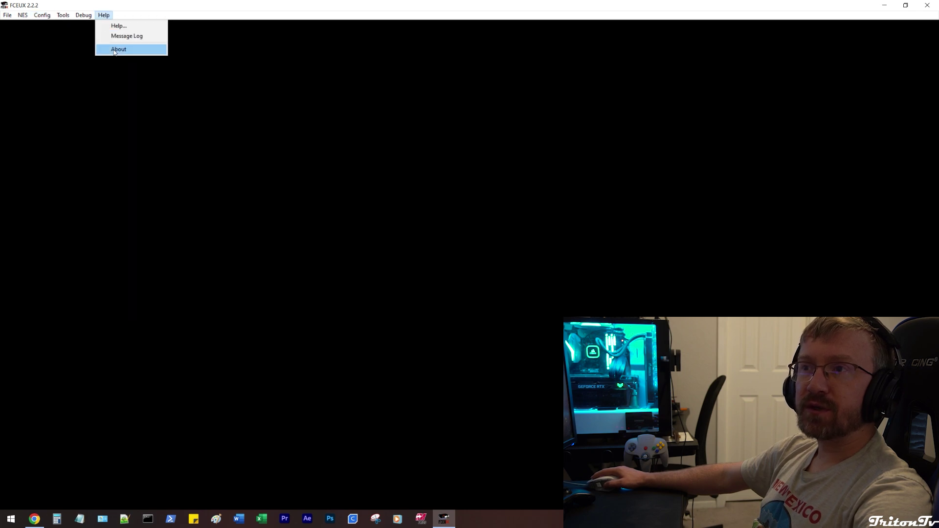
click(114, 50)
click(494, 370)
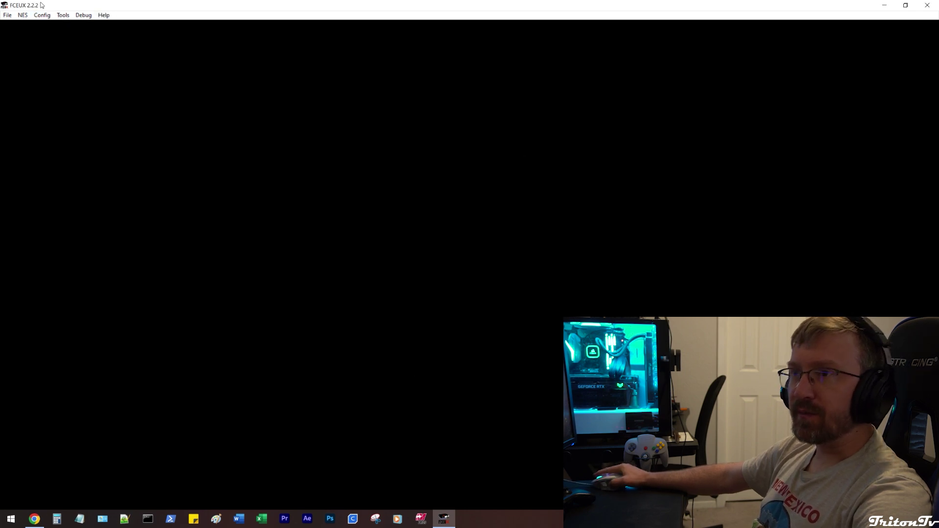
click(104, 19)
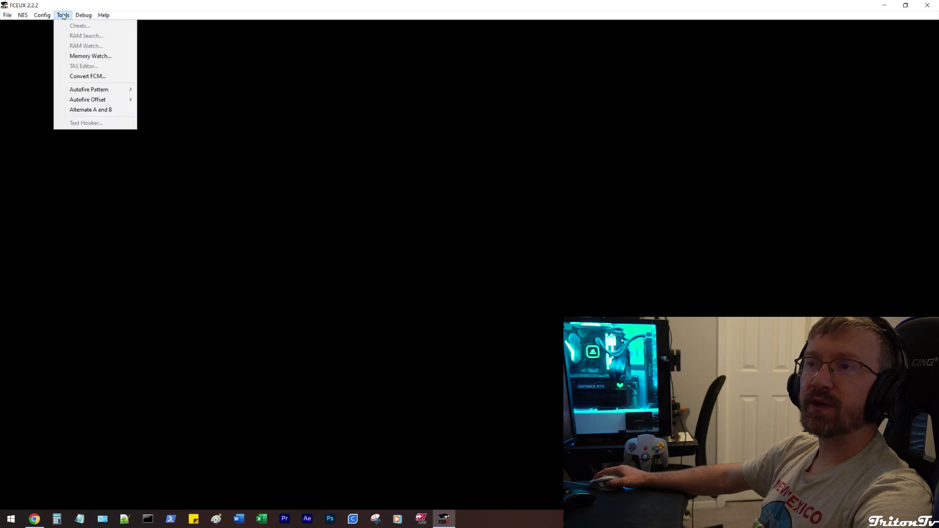
mouse_move(56, 46)
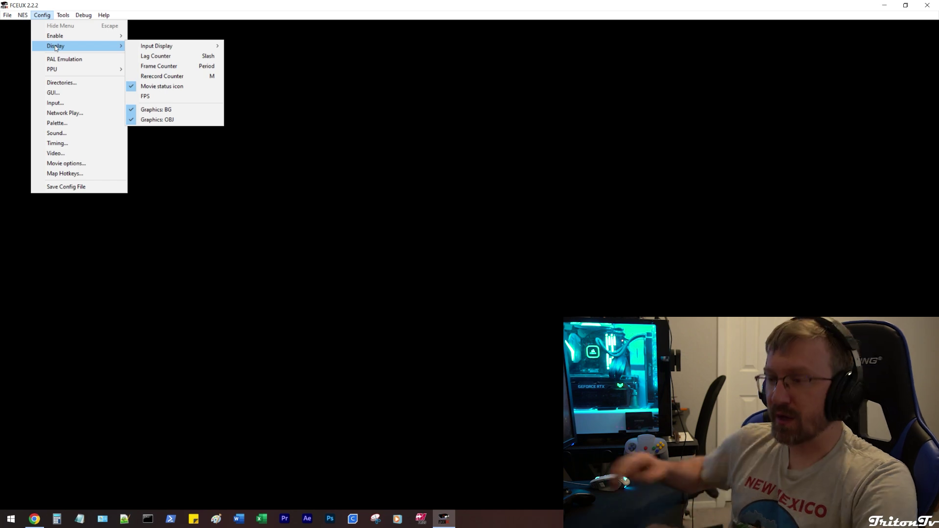
Browse Downloads\fceux-2.2.2-win32 and its tools subfolder in File Explorer, then close Explorer
key(super+e)
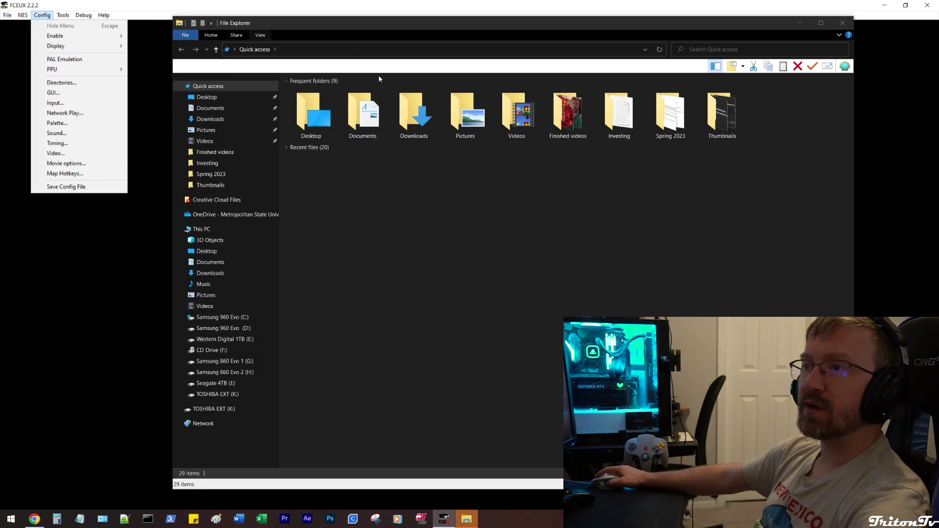
click(211, 119)
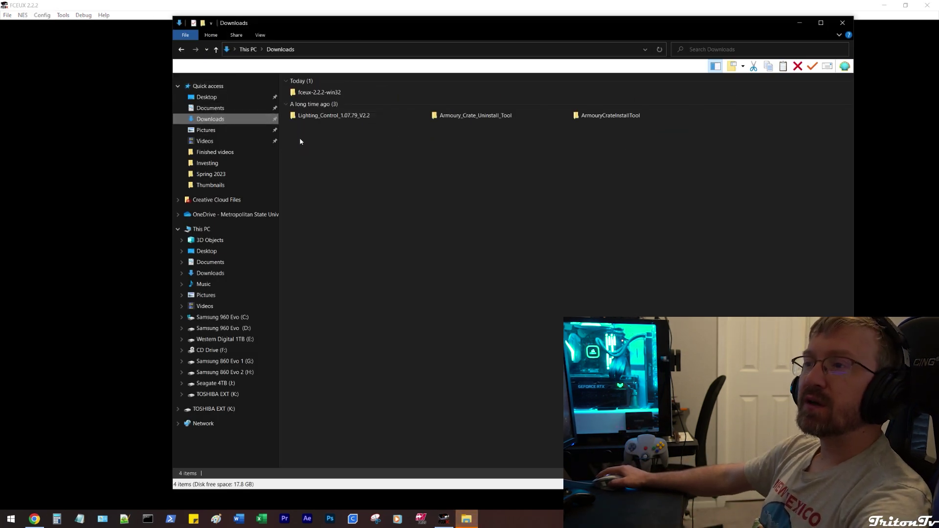
double_click(319, 92)
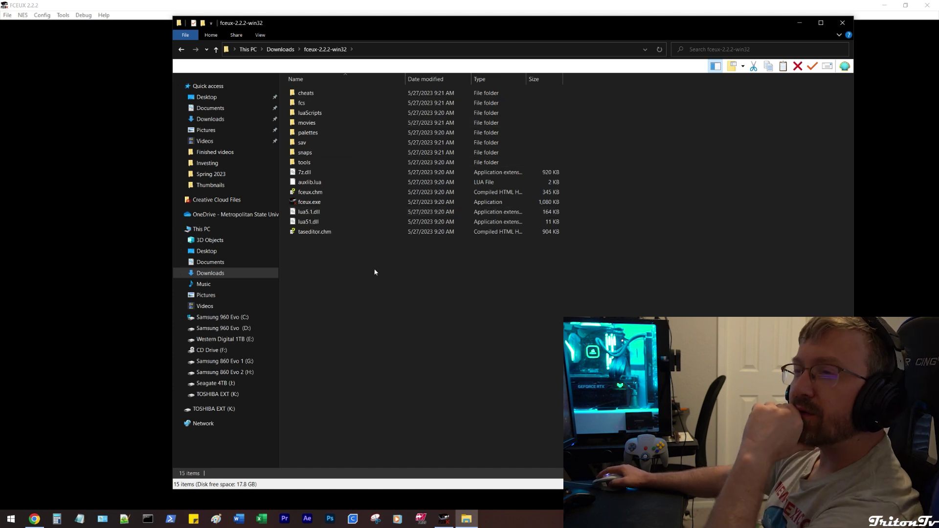
double_click(325, 162)
key(BackSpace)
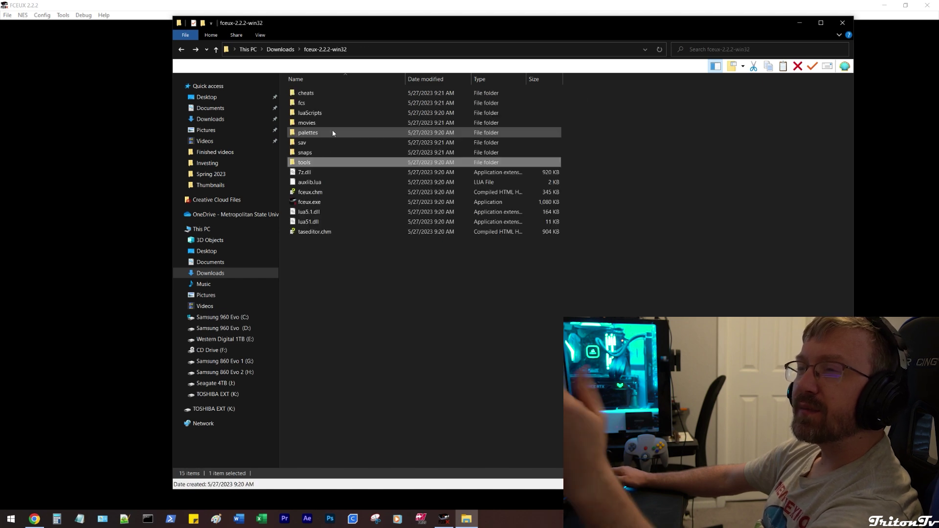
click(843, 22)
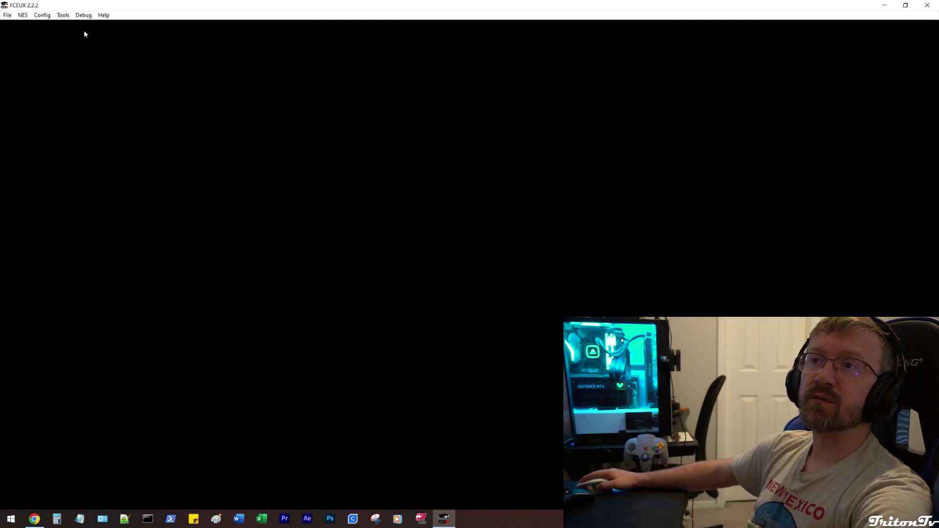
Set the Roms directory to G:\Roms\fceux-2.2.2-win32 (NES)\games and save the Directories settings
click(39, 16)
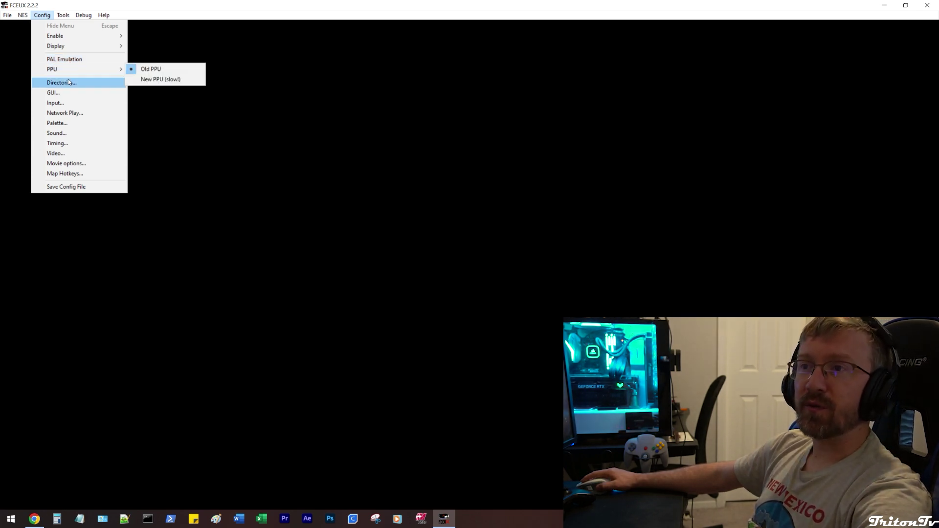
click(69, 83)
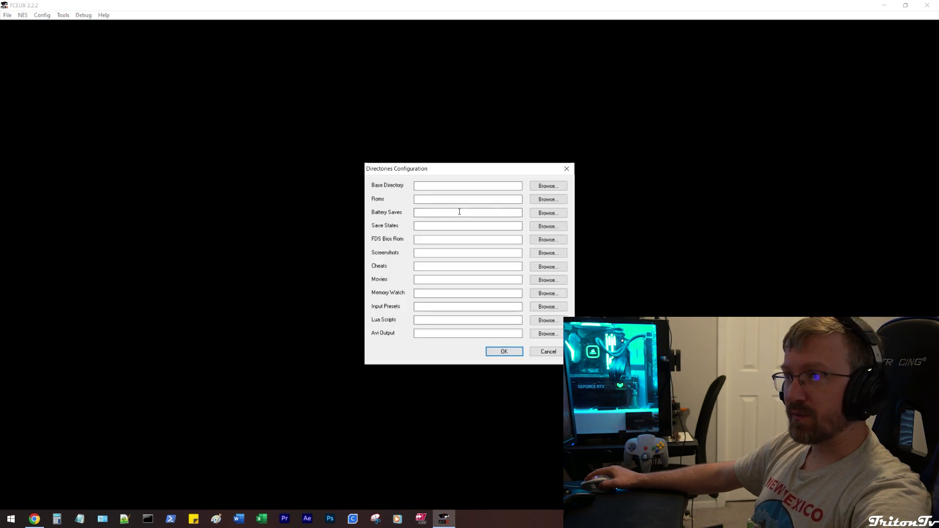
click(458, 213)
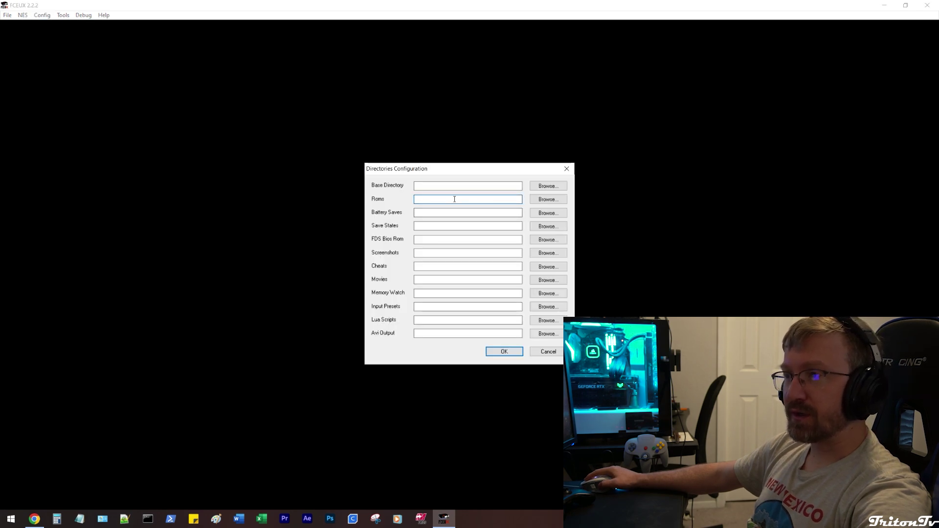
click(548, 200)
scroll(447, 271, down, 3)
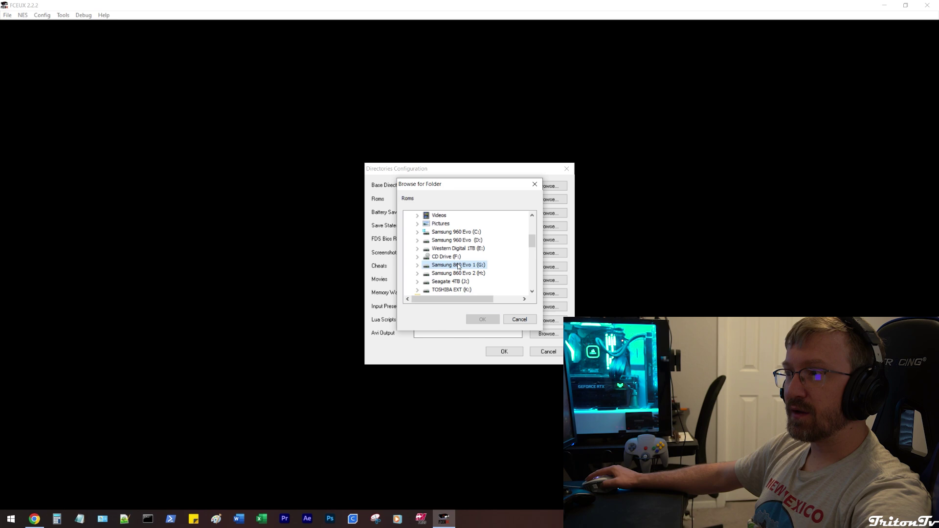
click(418, 265)
scroll(441, 268, down, 3)
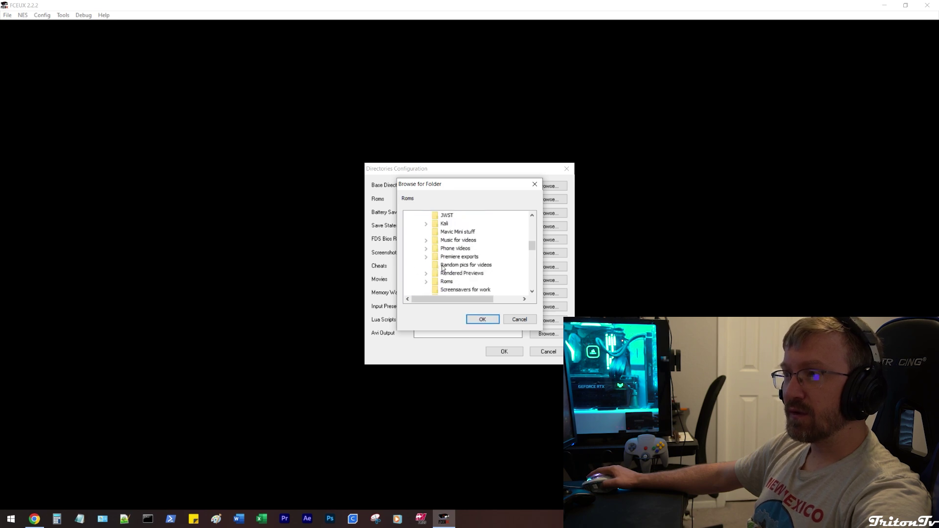
click(425, 258)
scroll(454, 259, down, 1)
scroll(454, 227, up, 1)
double_click(463, 240)
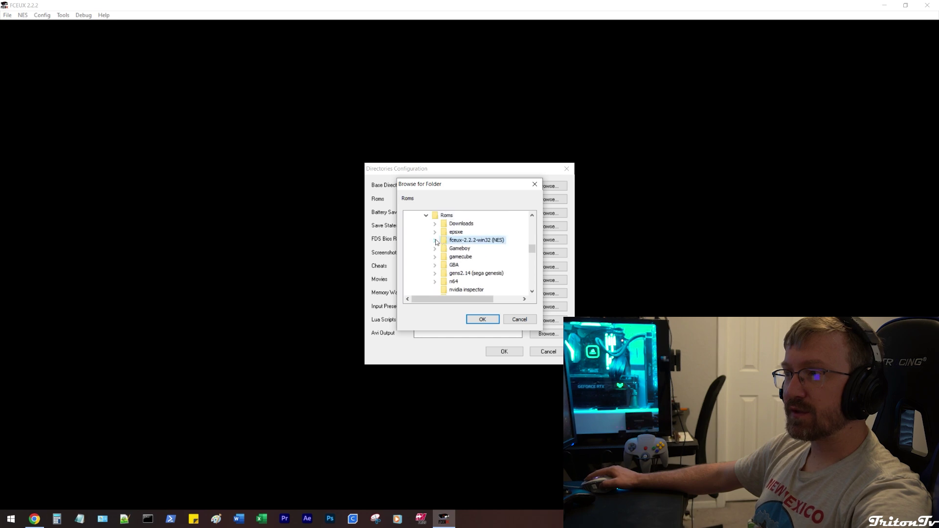
click(465, 240)
click(482, 319)
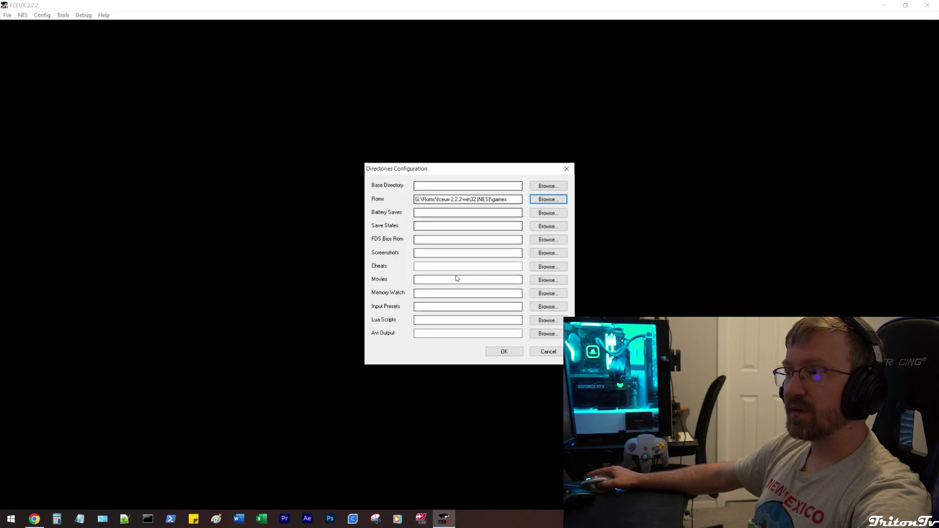
click(504, 352)
Confirm Open ROM starts in the games folder, then recheck Directories and close it unchanged
click(8, 15)
click(19, 24)
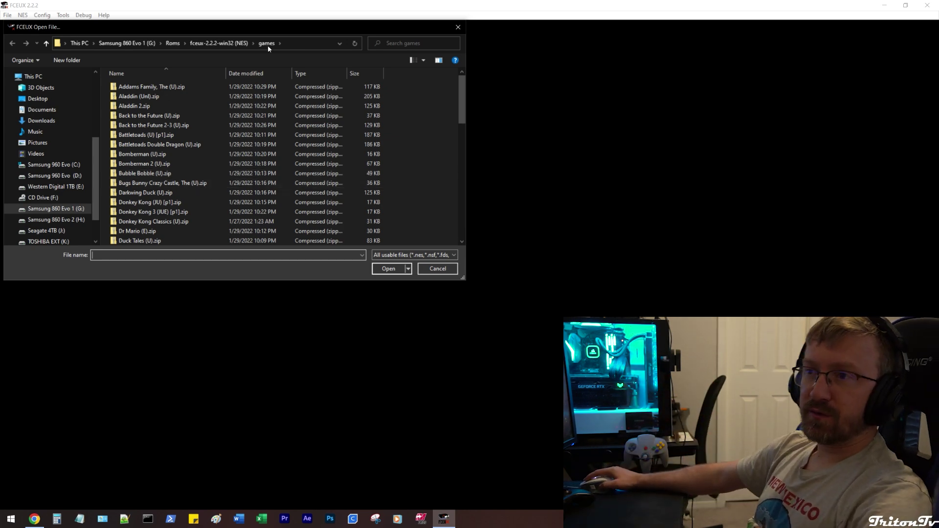
click(437, 268)
click(49, 16)
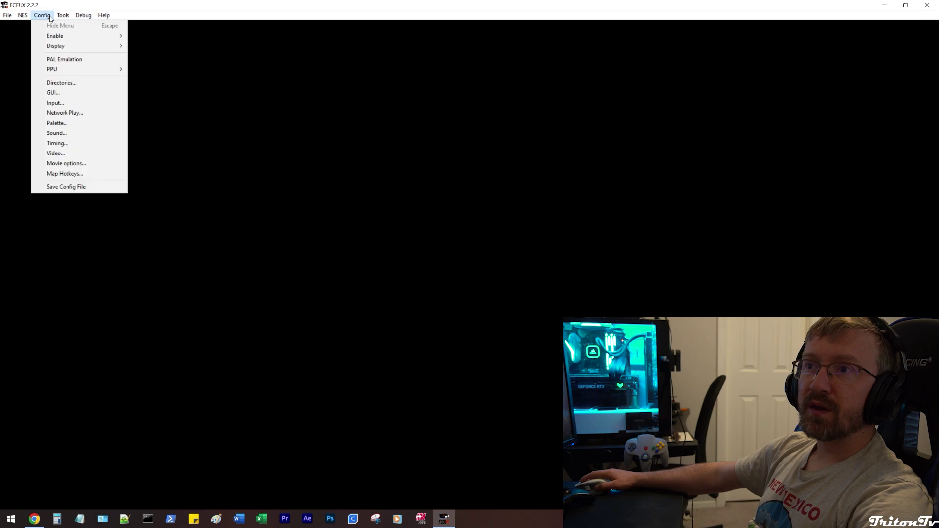
click(72, 82)
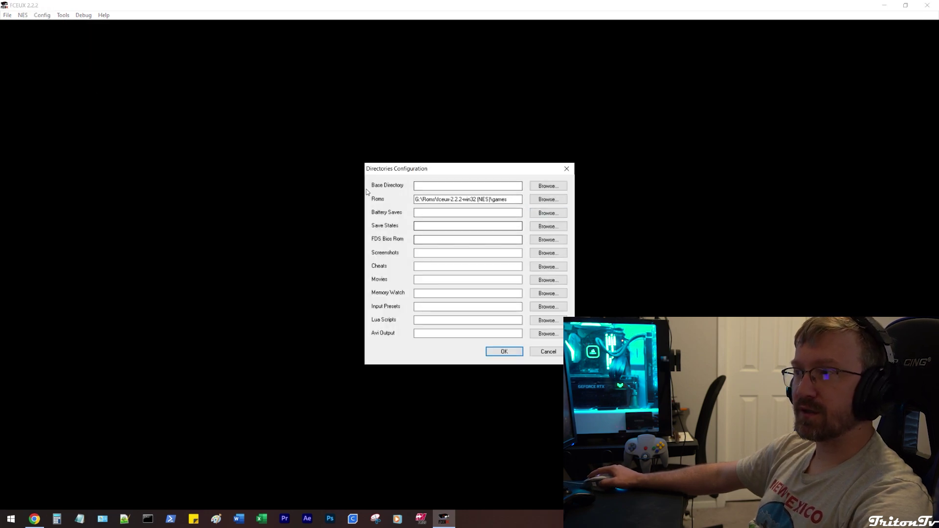
click(549, 355)
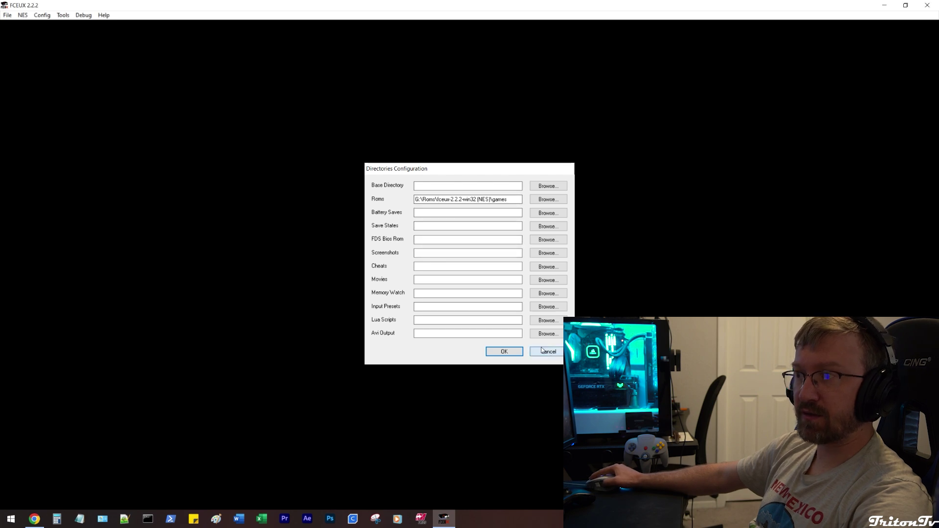
click(42, 15)
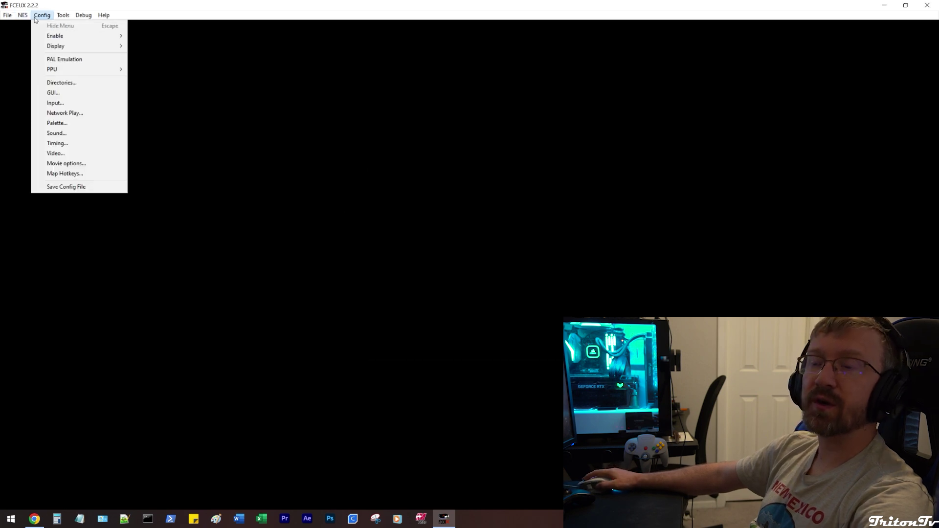
Glance at the GUI settings, then open Input Configuration and configure the Port 1 gamepad
click(71, 93)
key(Return)
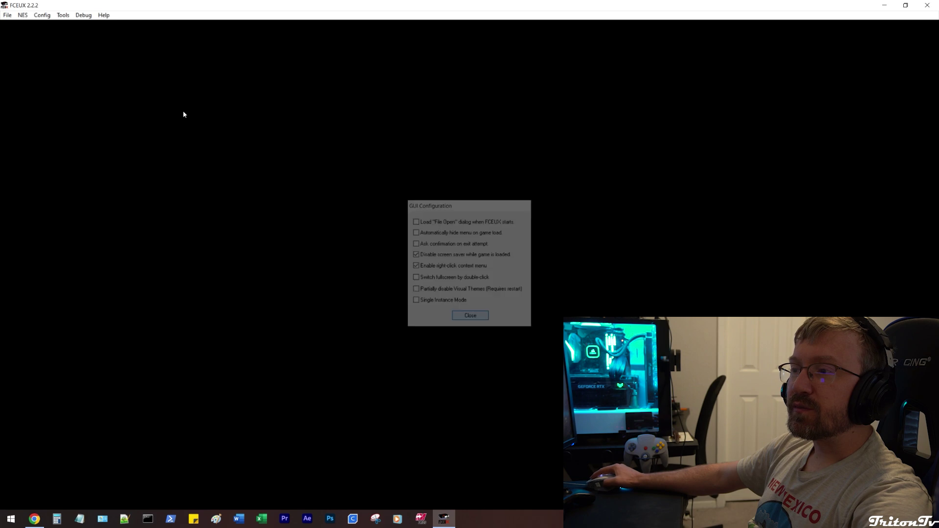
click(42, 15)
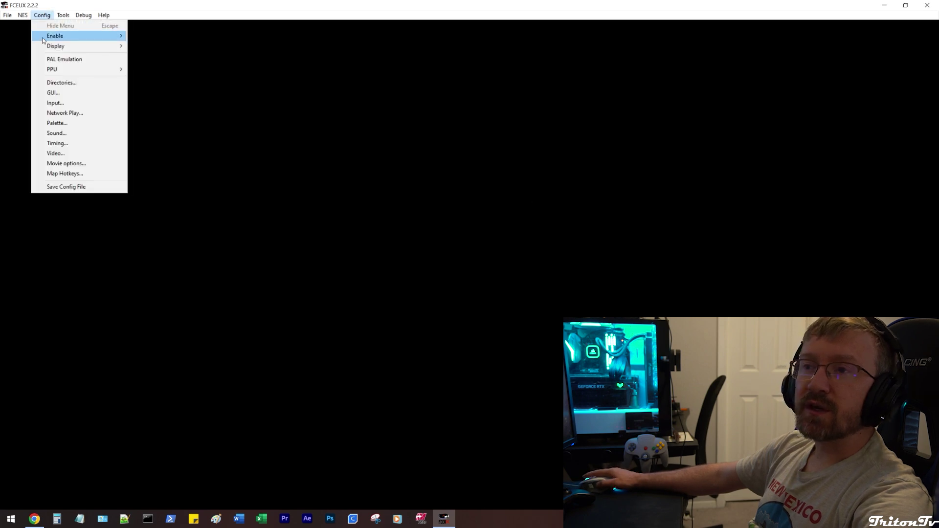
click(51, 104)
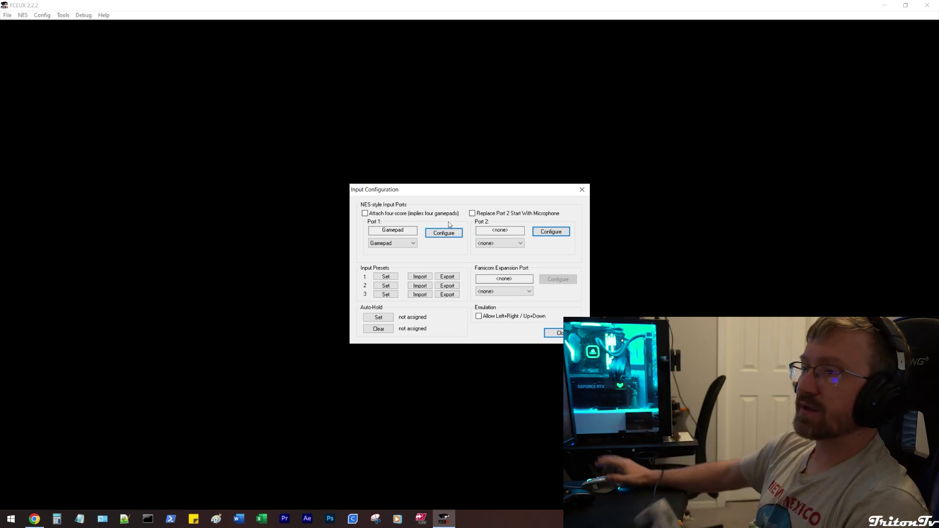
click(445, 233)
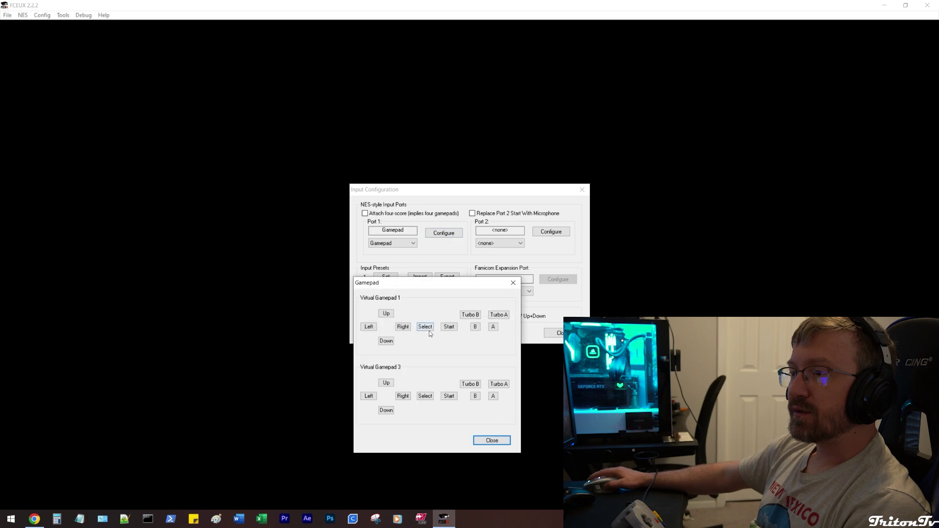
Check the Up, Down, Left, Right, Select, Start, B and A bindings, then close the gamepad window
click(383, 315)
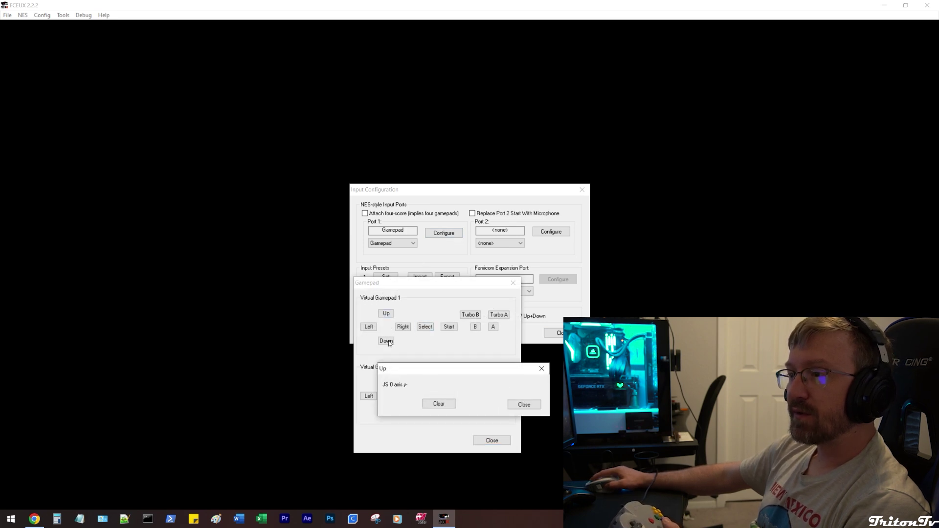
click(531, 406)
click(385, 341)
click(522, 404)
click(369, 326)
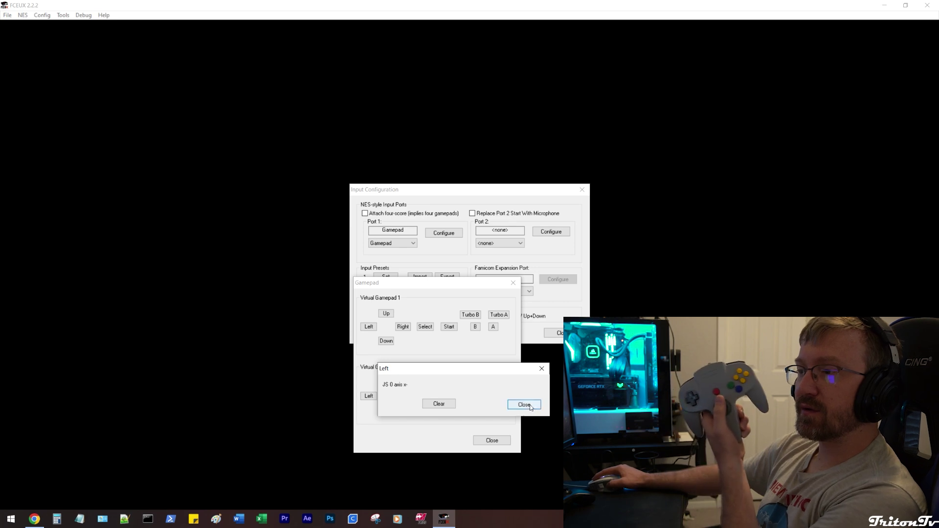
click(529, 405)
click(402, 327)
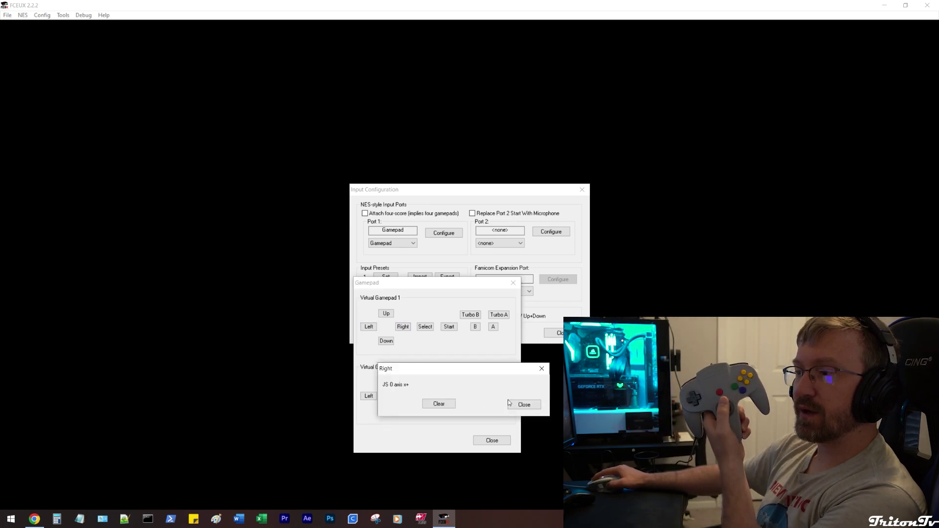
click(522, 404)
click(424, 327)
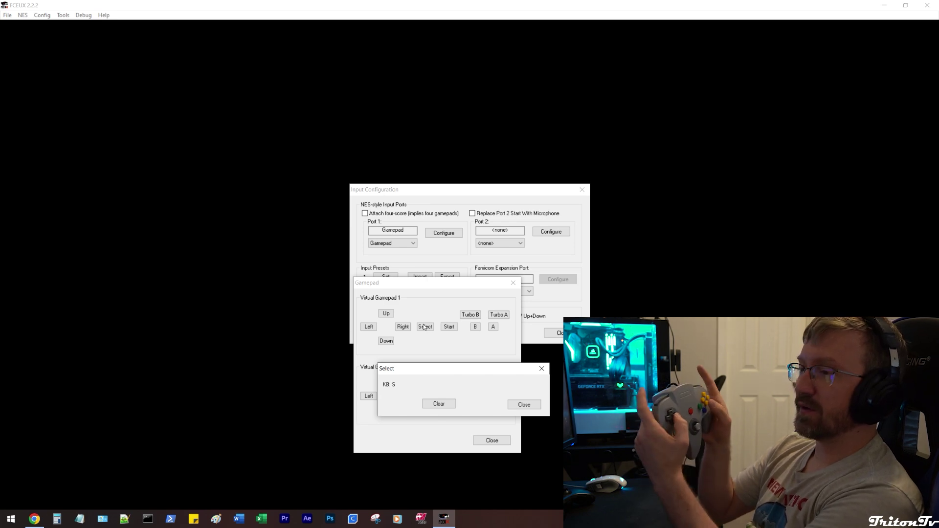
click(522, 405)
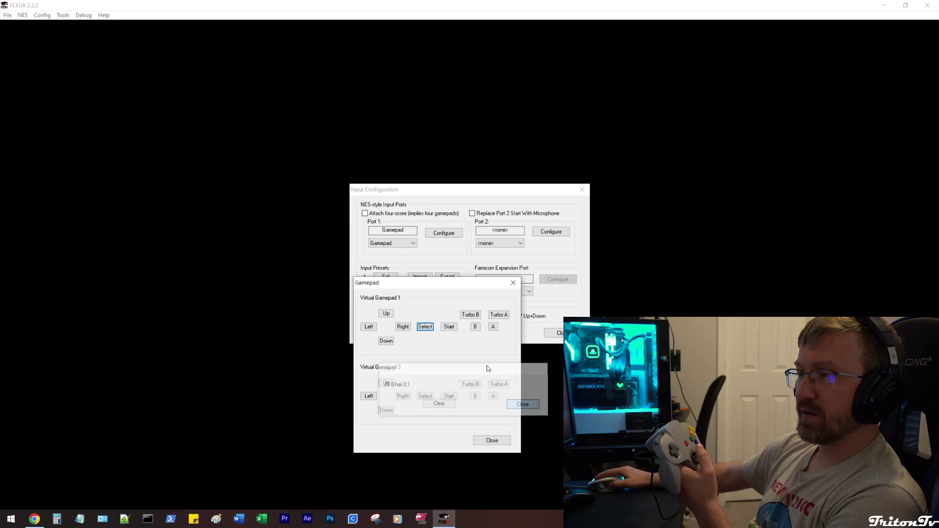
click(448, 326)
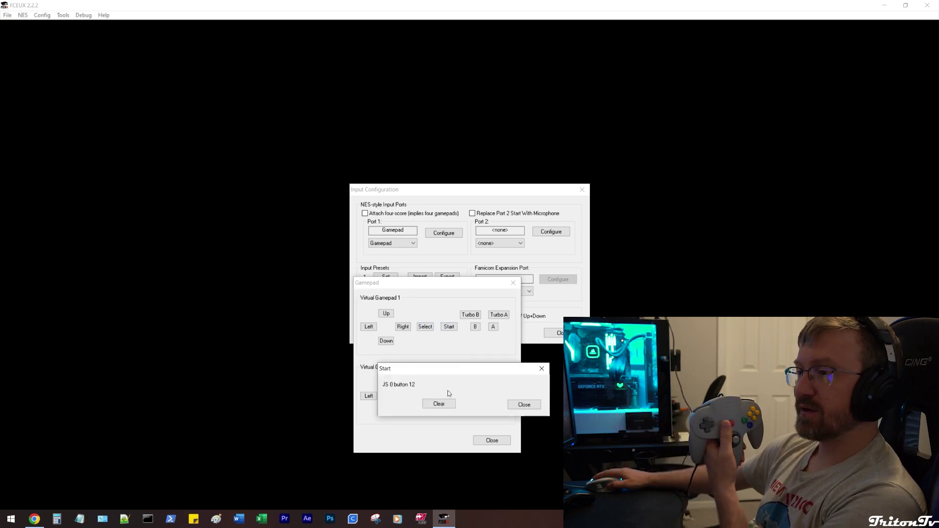
click(521, 404)
click(474, 327)
click(474, 328)
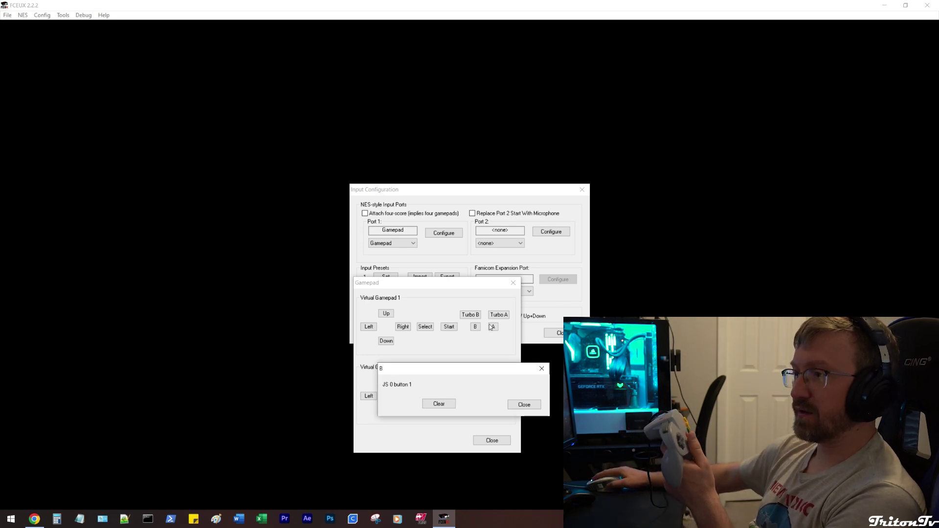
click(522, 404)
click(493, 327)
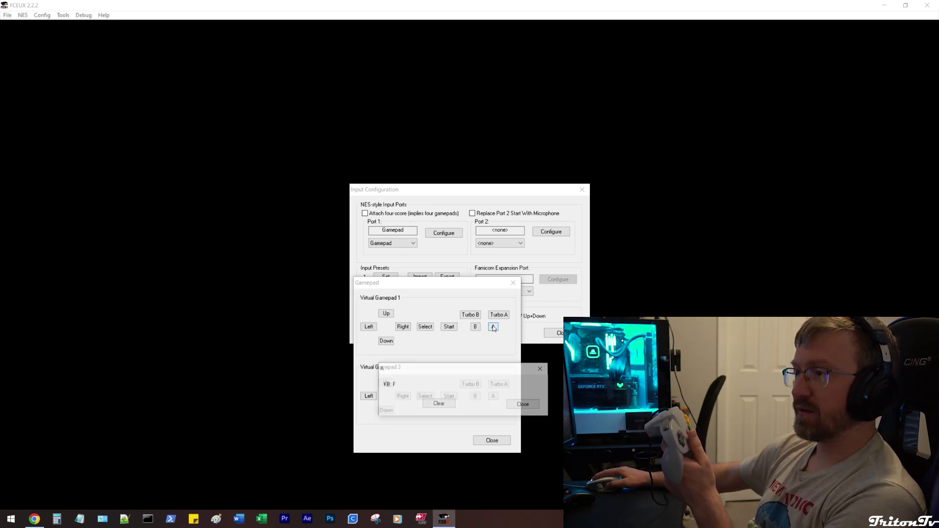
click(519, 404)
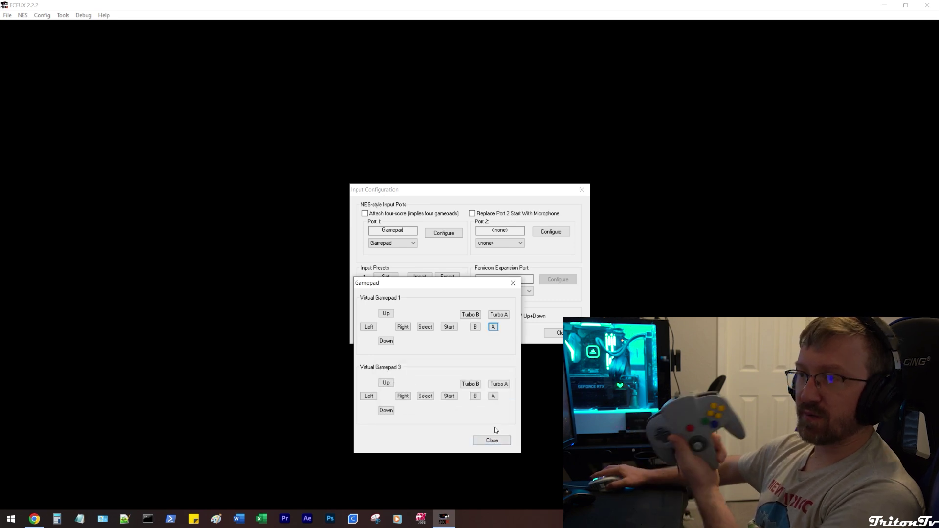
click(500, 443)
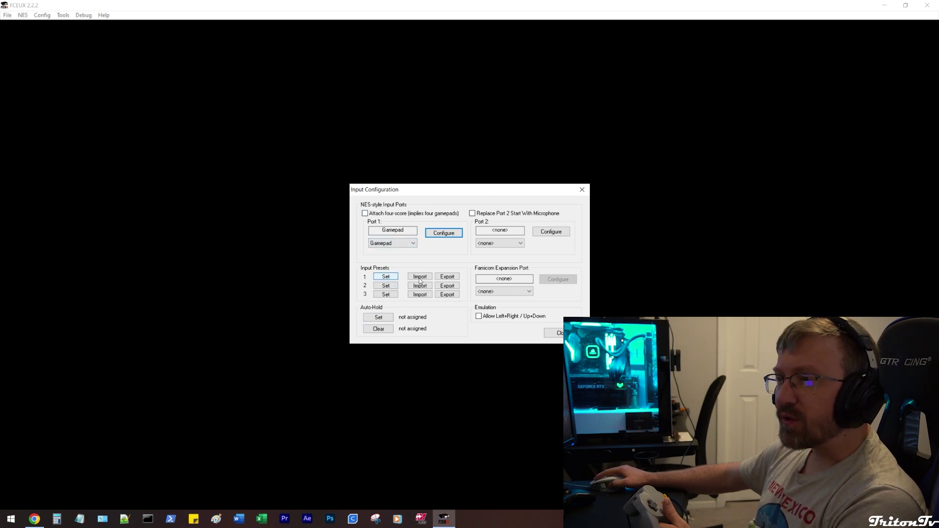
Save the mapping as Preset 1, close Input Configuration, then restore and move the FCEUX window
click(386, 277)
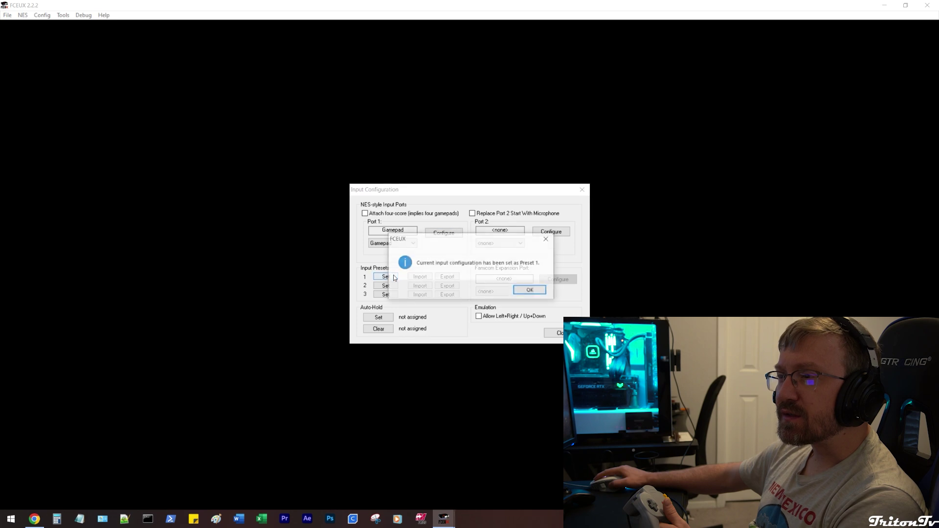
click(527, 291)
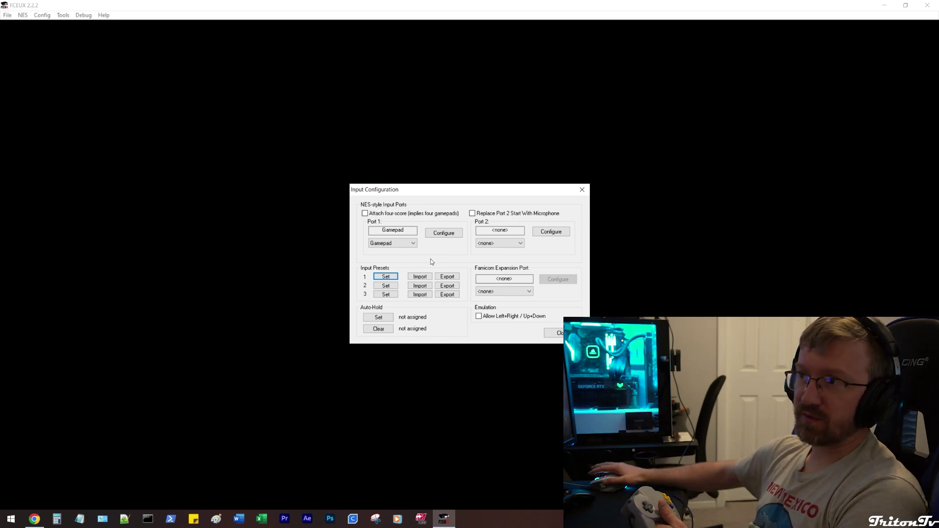
click(553, 335)
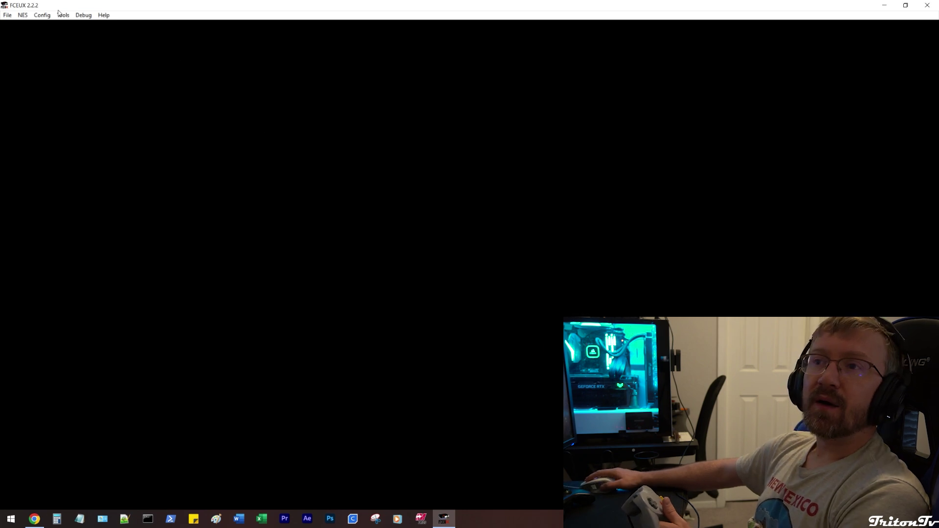
double_click(44, 7)
drag(41, 11, 57, 28)
click(97, 22)
click(42, 16)
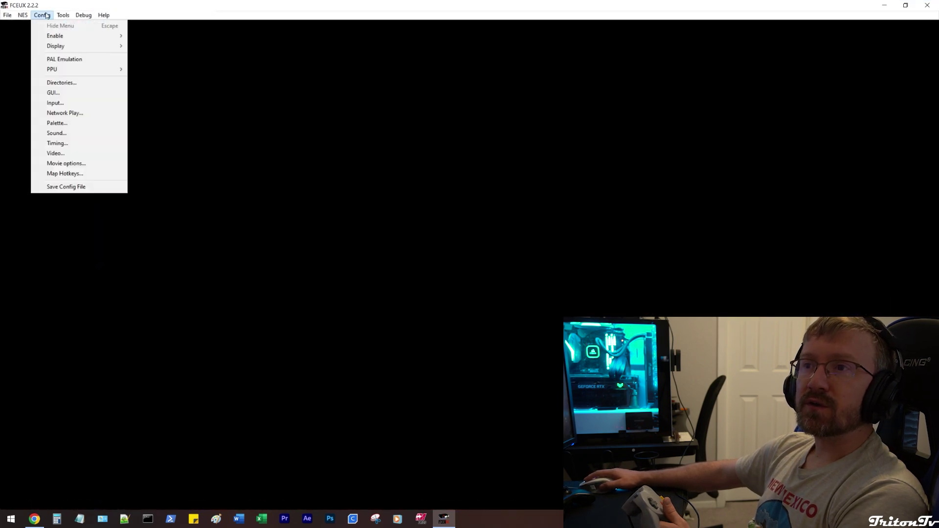
click(57, 133)
drag(113, 77, 409, 119)
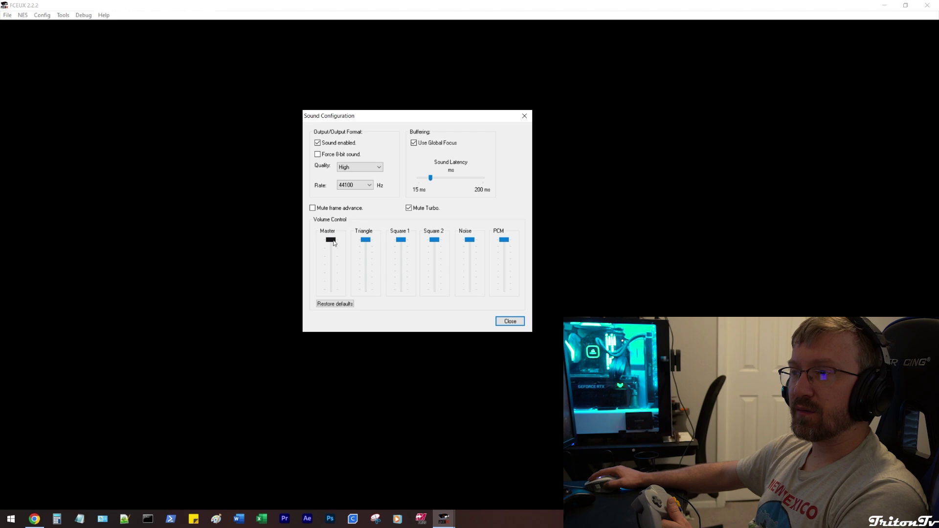
click(503, 324)
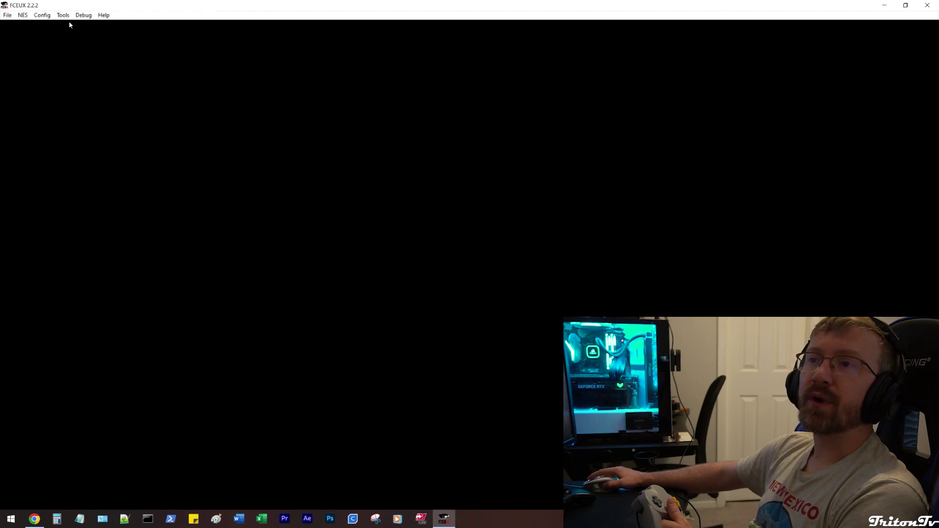
click(42, 15)
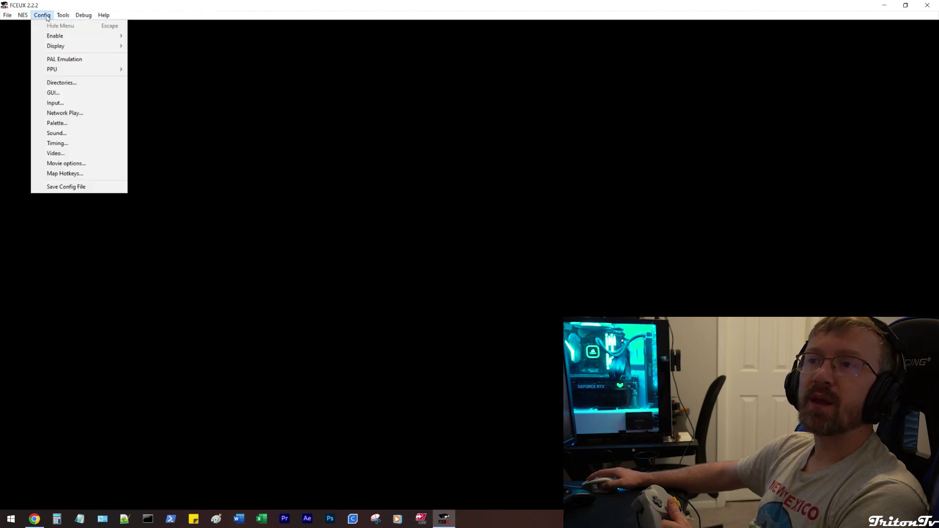
click(70, 143)
click(511, 280)
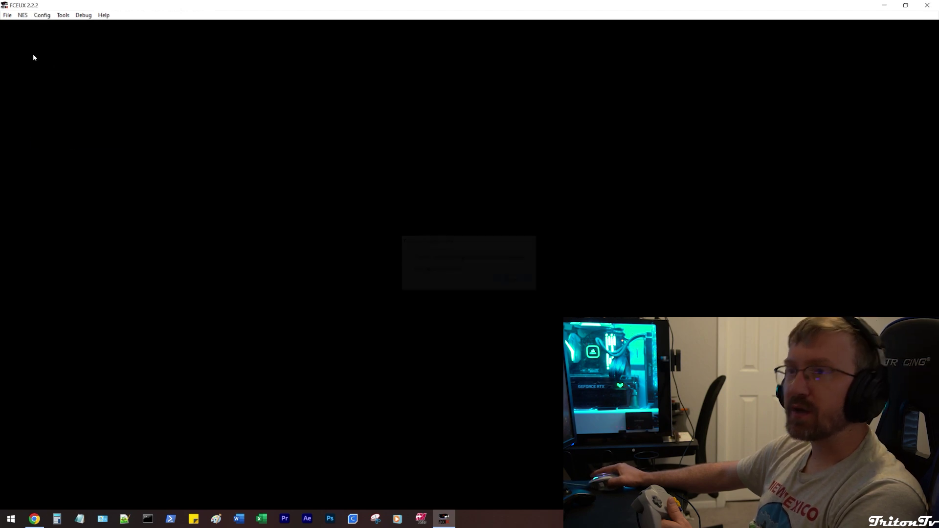
Open the Video Configuration dialog from the Config menu and move it to the screen centre
click(44, 18)
click(72, 152)
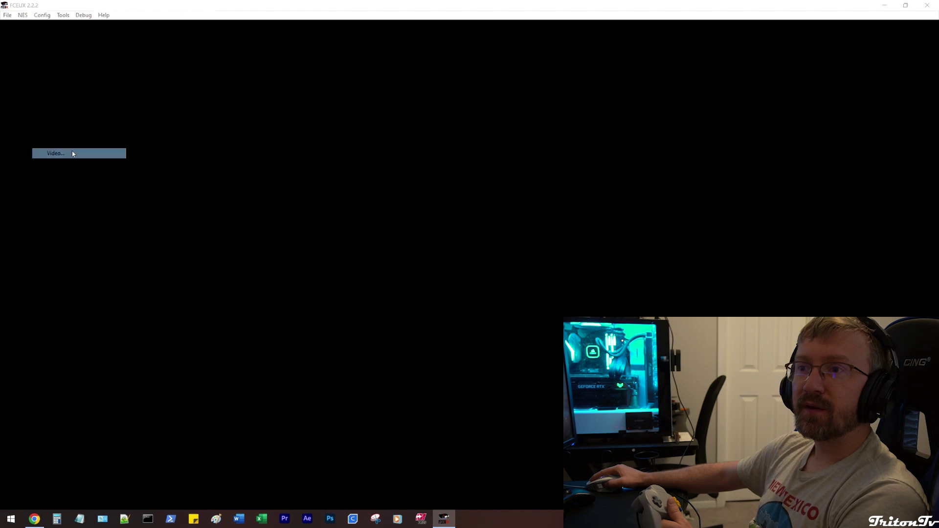
drag(135, 81, 357, 102)
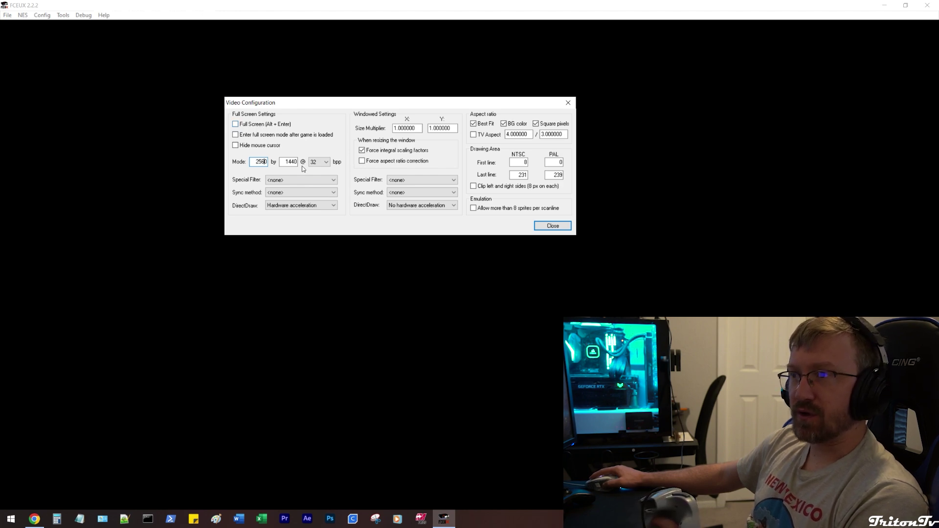
Close Video Configuration, open the Open ROM picker centred on screen, and scroll the games folder
click(552, 226)
click(23, 15)
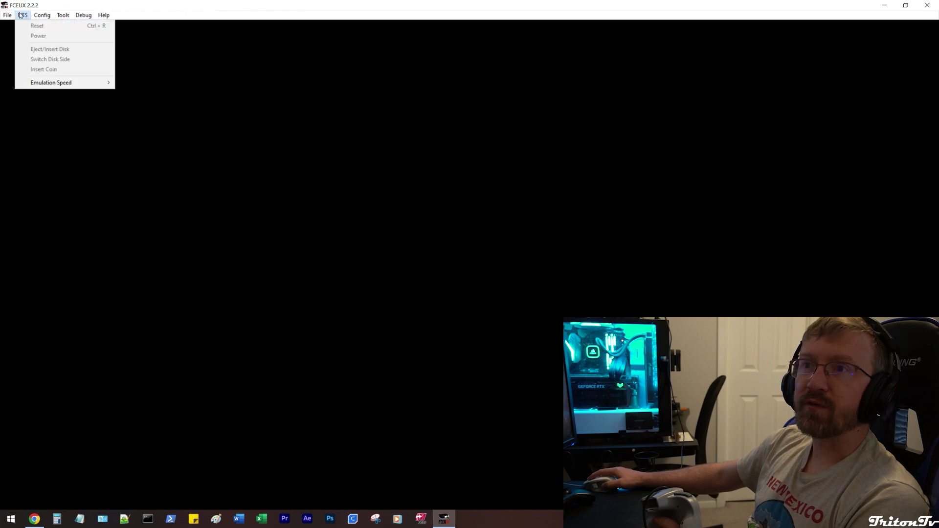
mouse_move(9, 16)
click(15, 25)
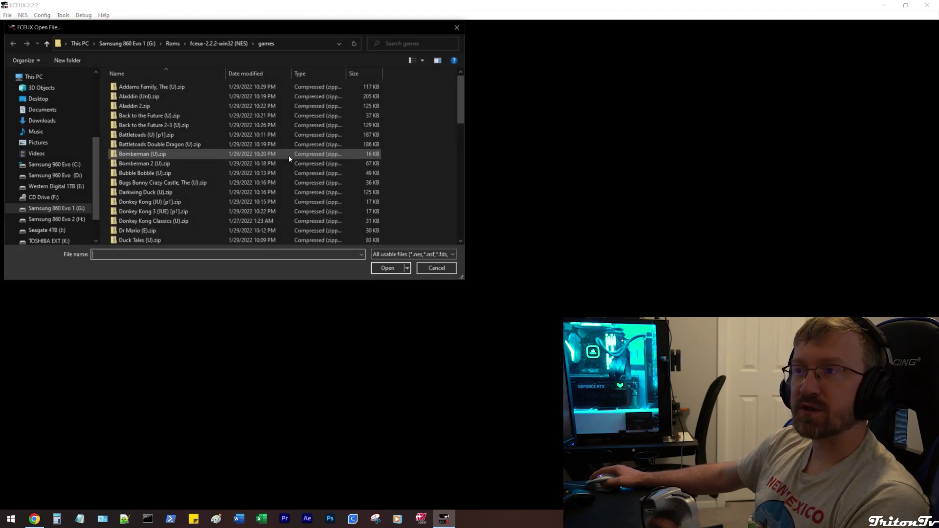
drag(279, 27, 467, 84)
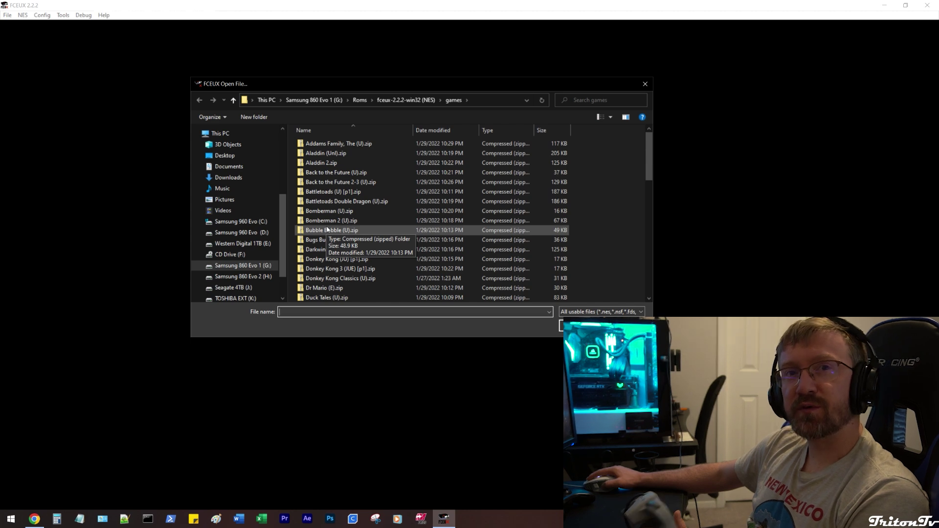
scroll(348, 244, down, 14)
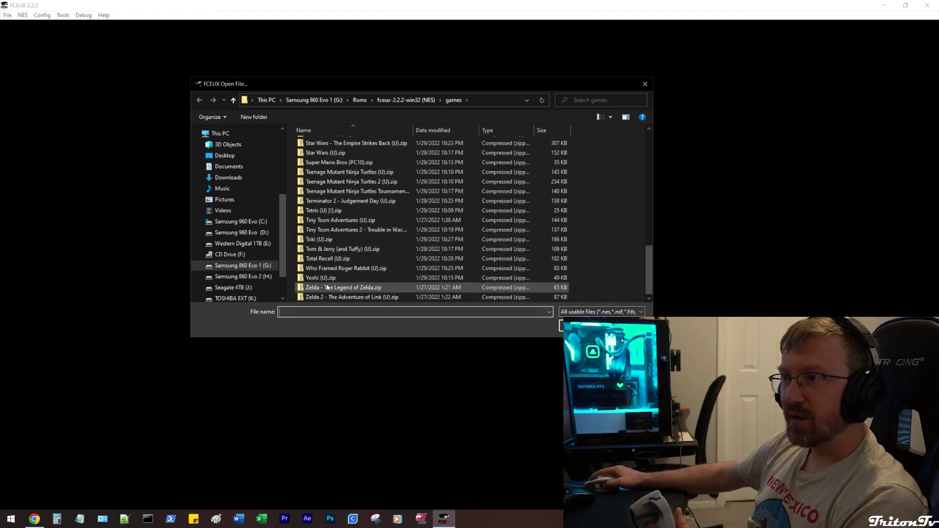
Load Yoshi (U).zip and start a one-player A TYPE game at level 1
double_click(327, 278)
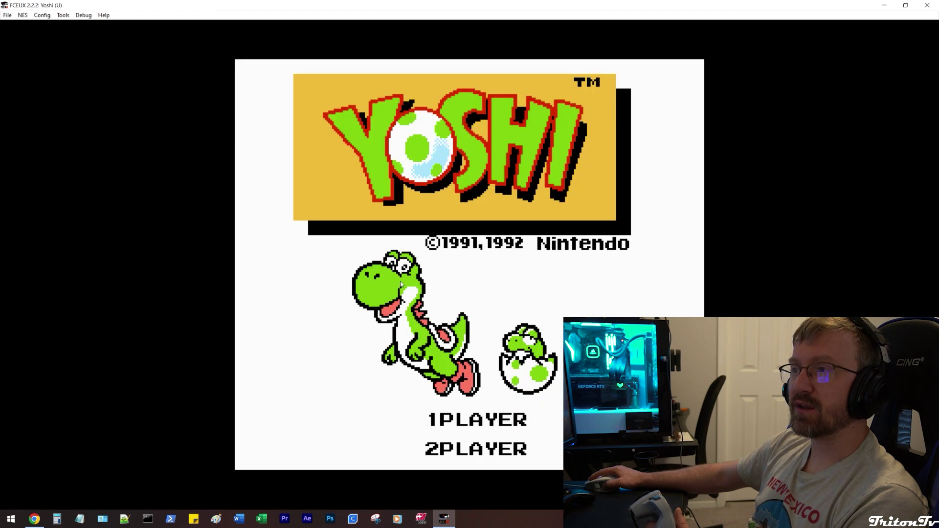
key(XF86AudioLowerVolume)
key(XF86AudioLowerVolume)
key(XF86AudioLowerVolume)
key(XF86AudioLowerVolume)
key(XF86AudioLowerVolume)
key(XF86AudioLowerVolume)
key(XF86AudioLowerVolume)
key(XF86AudioLowerVolume)
key(XF86AudioLowerVolume)
key(XF86AudioLowerVolume)
key(XF86AudioLowerVolume)
key(XF86AudioLowerVolume)
key(XF86AudioLowerVolume)
key(XF86AudioLowerVolume)
key(XF86AudioLowerVolume)
key(XF86AudioLowerVolume)
key(XF86AudioLowerVolume)
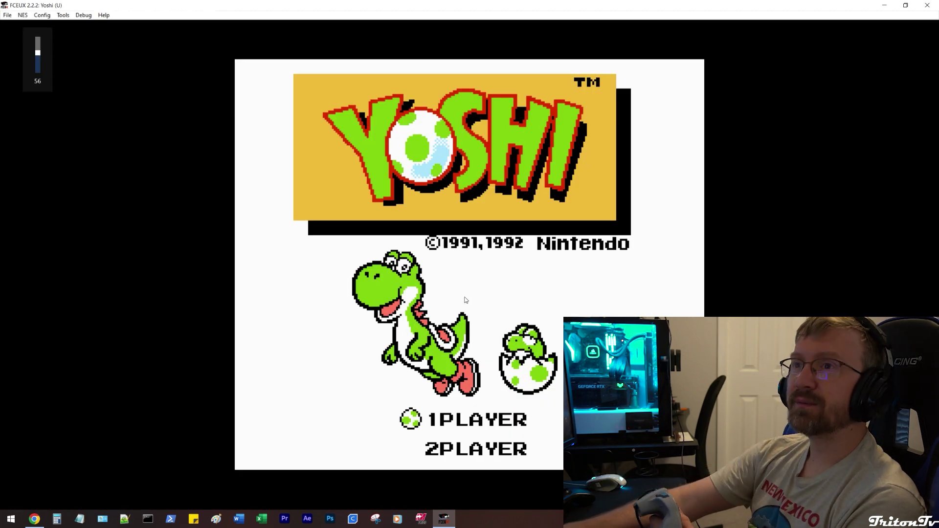
key(Return)
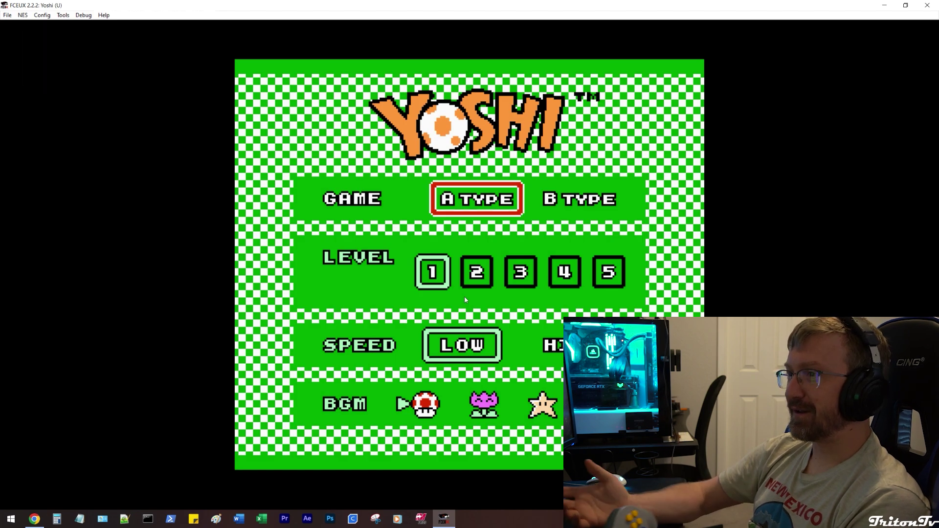
key(Return)
Move Mario left and right, then pause the Yoshi game
key(Left)
key(Right)
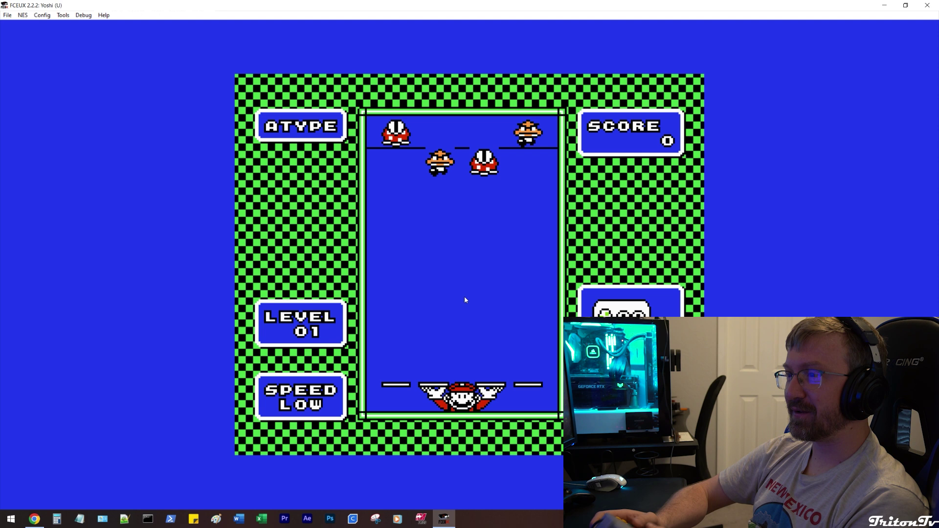
key(Return)
Load the Zelda 2 ROM from the games folder and choose to register a new name
click(7, 15)
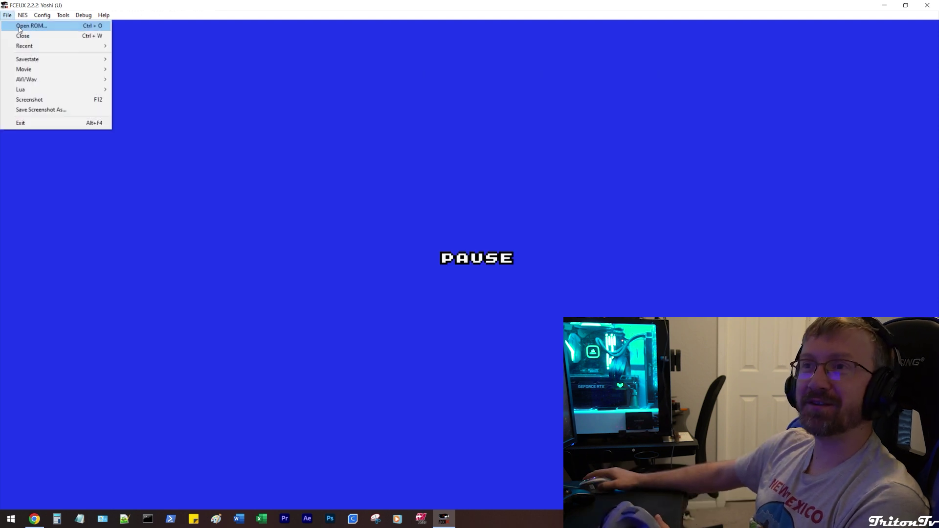
click(20, 29)
scroll(326, 284, down, 20)
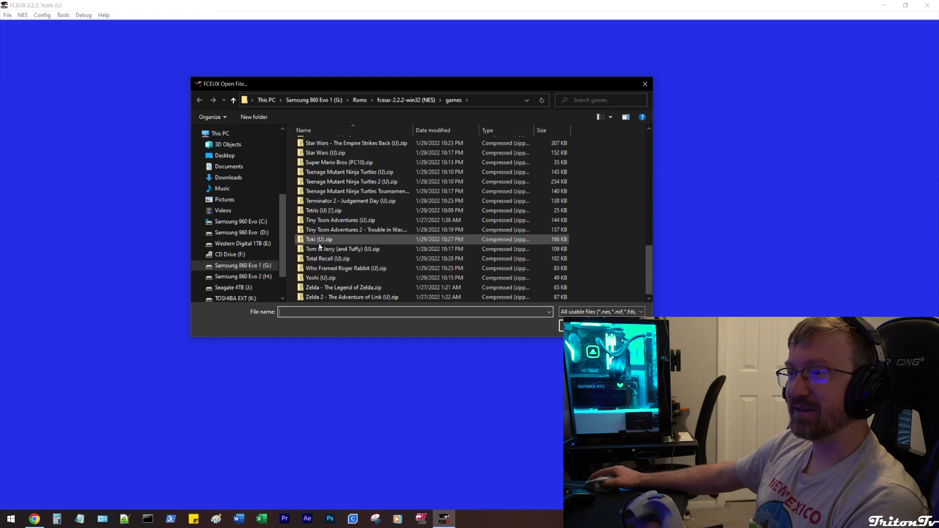
double_click(329, 297)
key(Return)
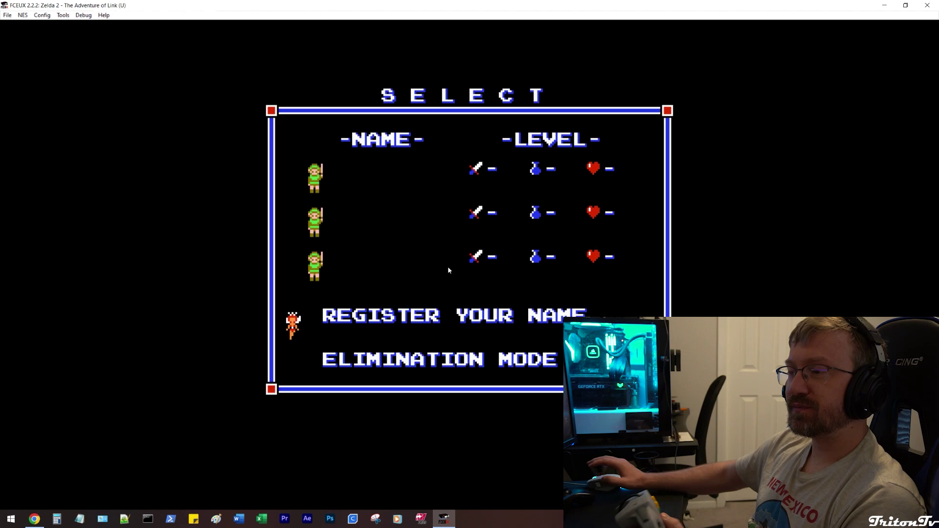
key(Return)
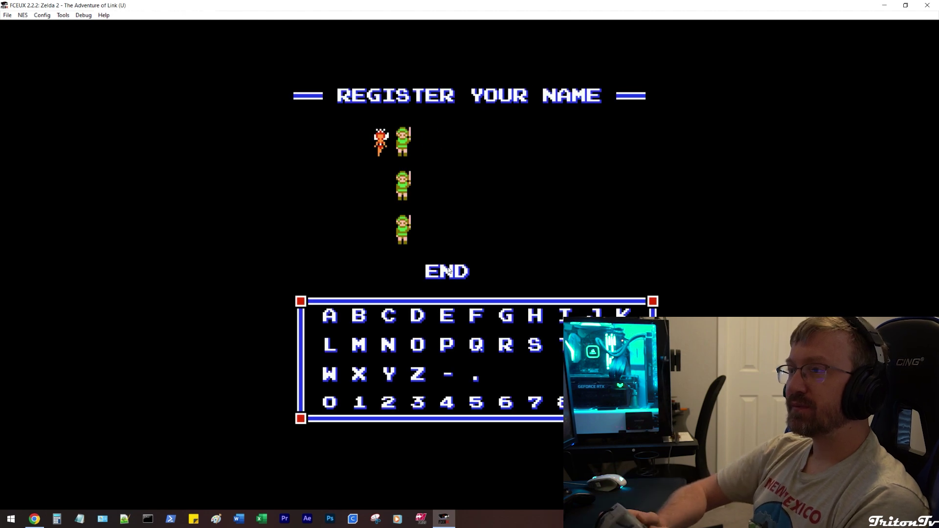
Enter the player name letter by letter, ending with the digit 3
key(f)
key(Right)
key(Right)
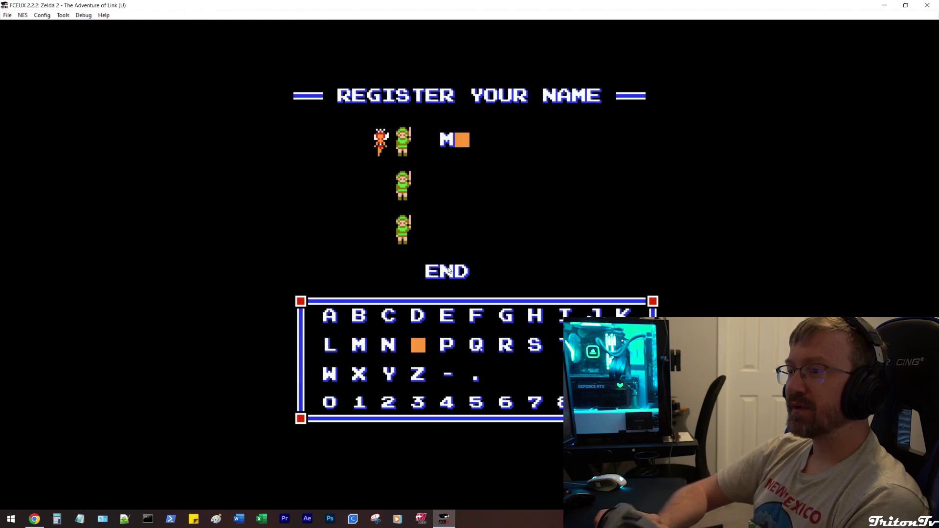
key(Down)
key(Down)
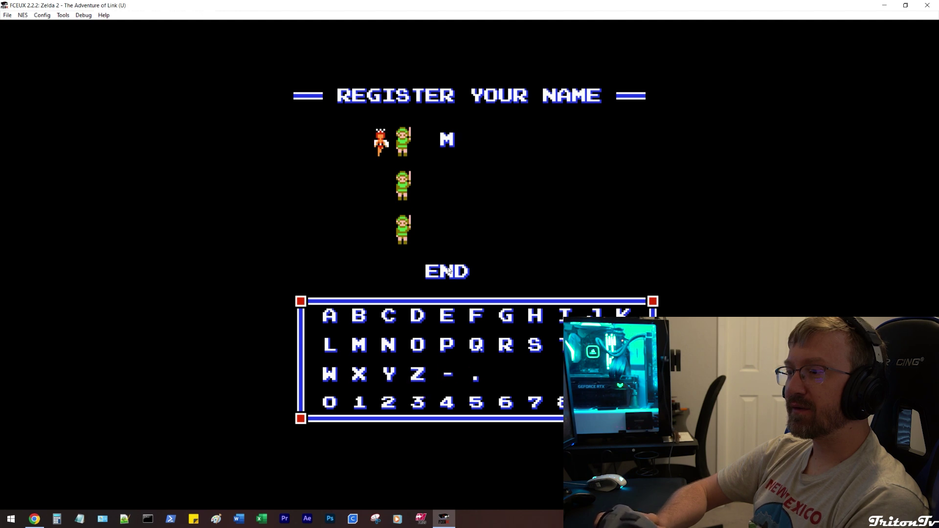
key(f)
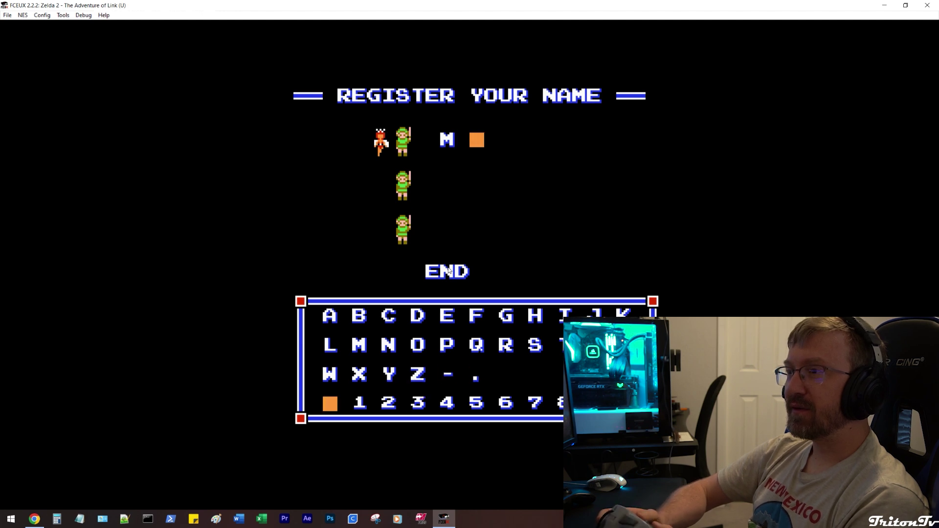
key(f)
key(f)
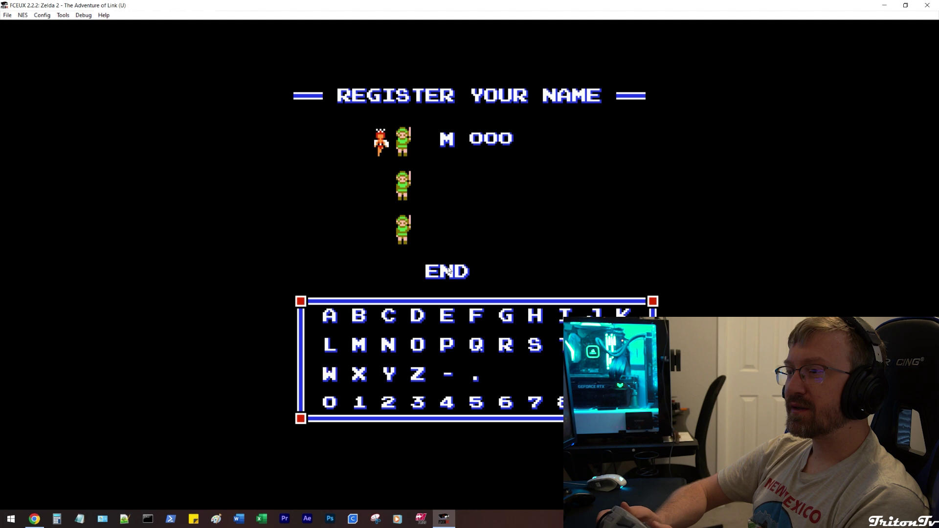
key(f)
key(f)
key(d)
key(d)
key(d)
key(d)
key(d)
key(d)
key(Right)
key(Up)
key(Up)
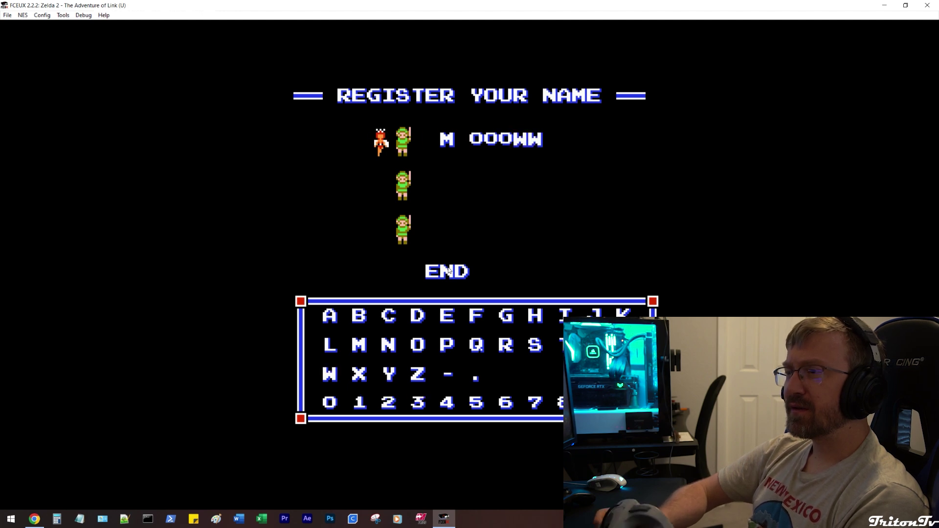
key(Up)
key(Right)
key(Right)
Select END to finish registering, then start play from save slot 1
key(f)
key(s)
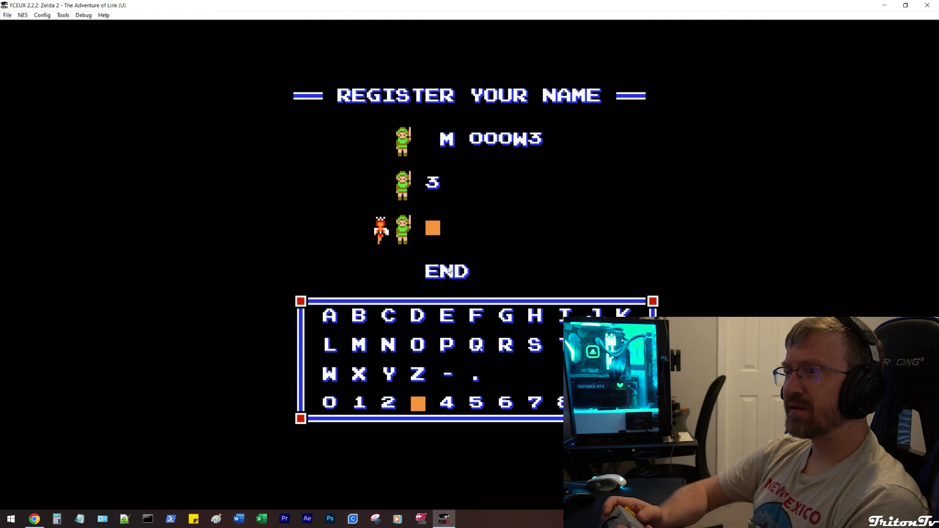
key(s)
key(s)
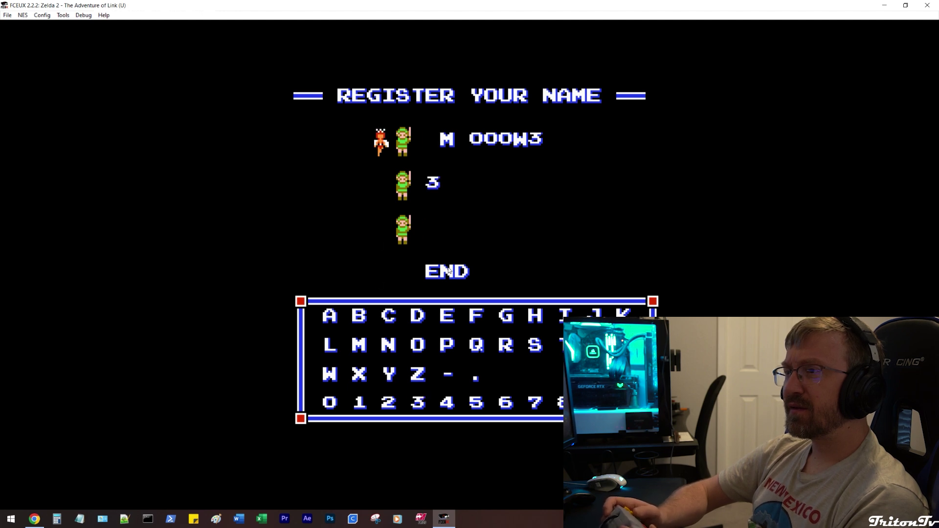
key(s)
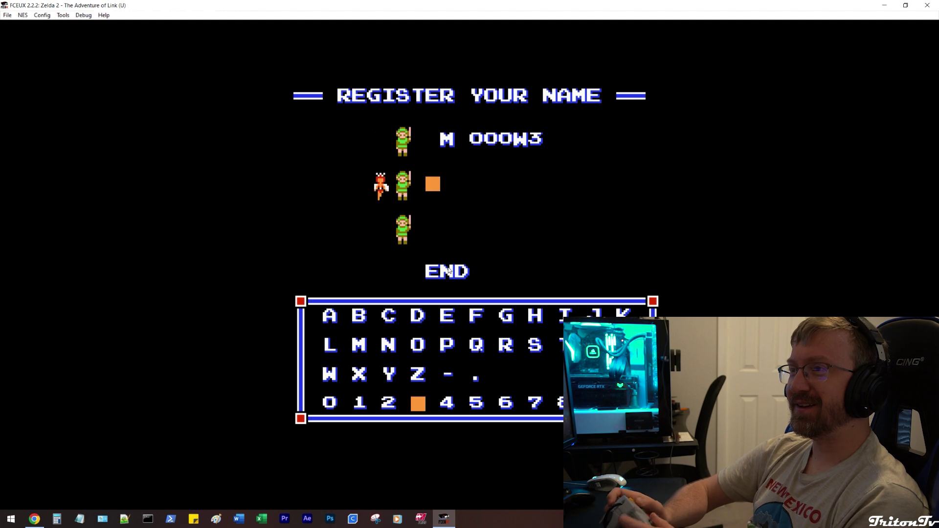
key(s)
key(s)
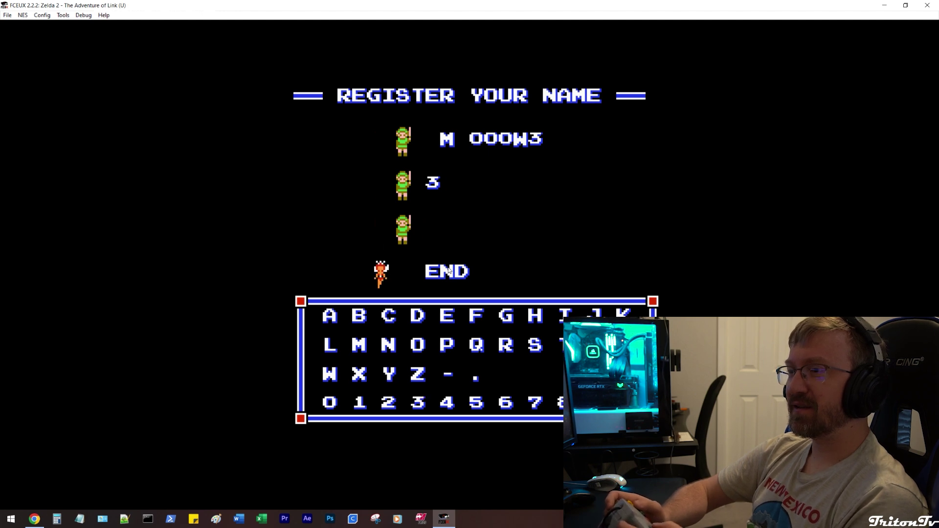
key(Return)
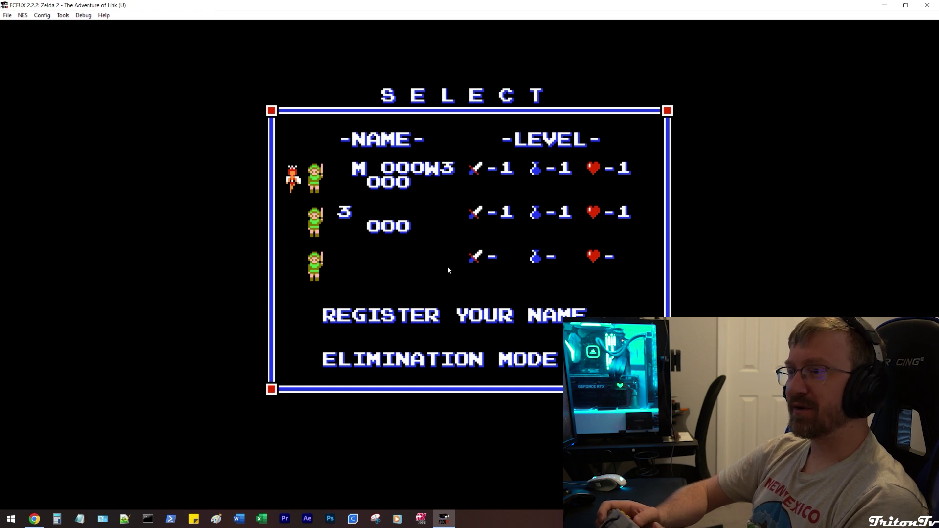
key(Return)
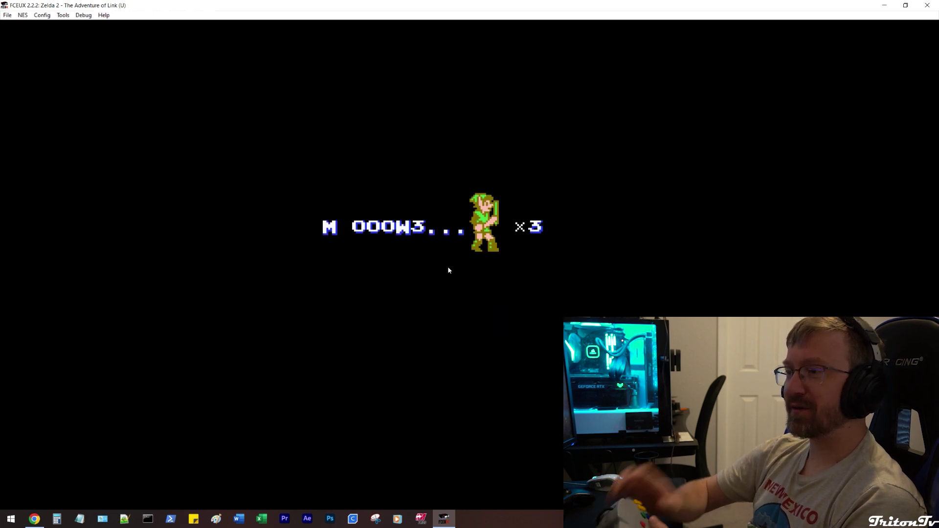
Walk Link left and right through the palace, jump, then pause to show lives and keys
key(Left)
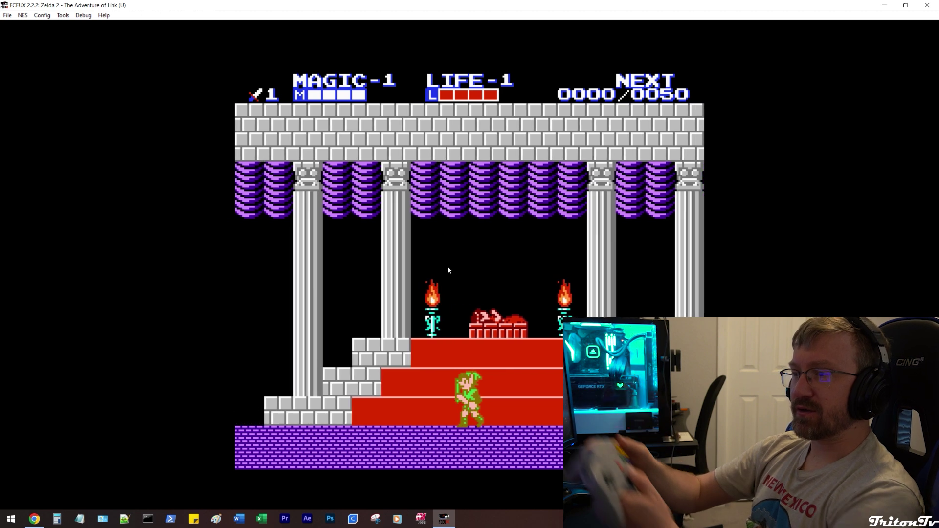
key(Right)
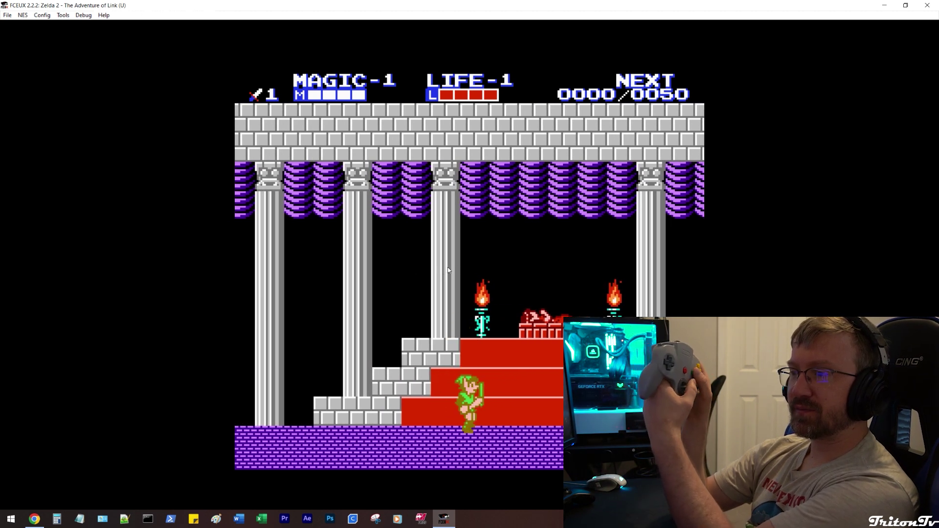
key(Right)
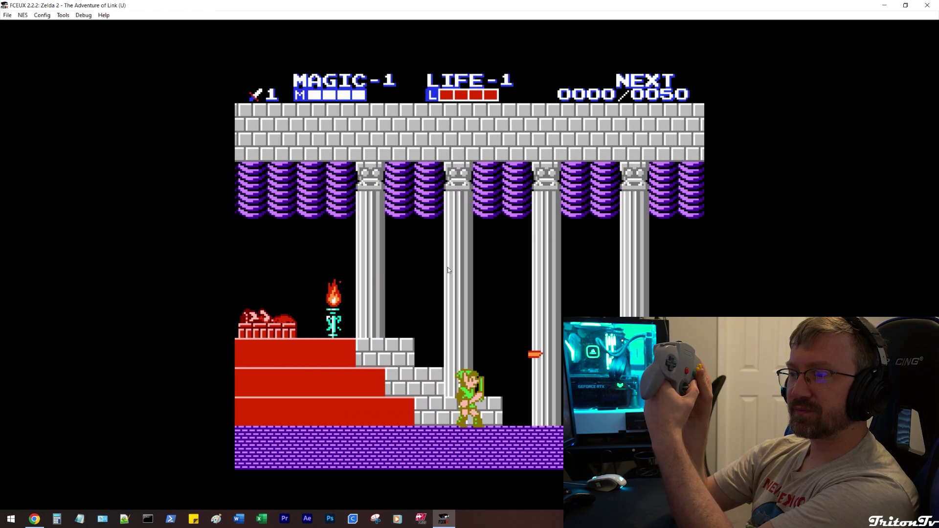
key(Return)
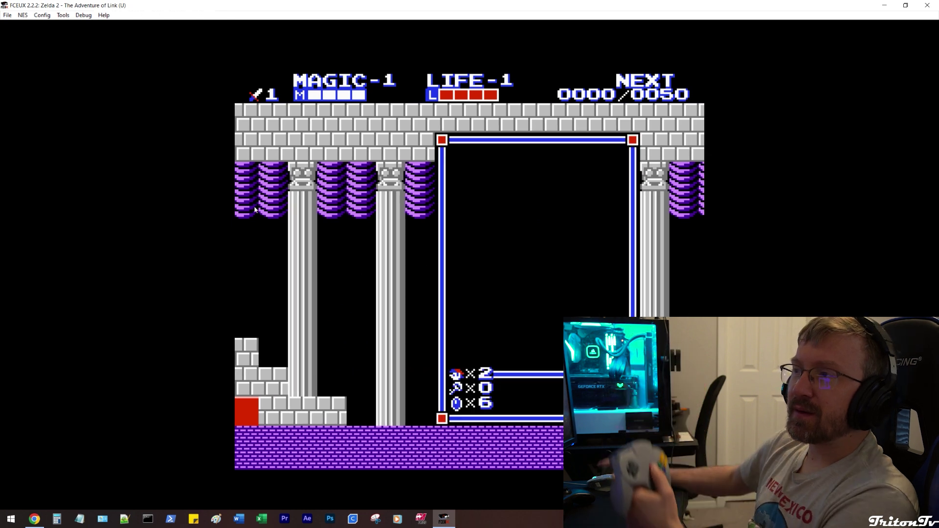
Show the File > Savestate Load/Save State options, then open File Explorer with Win+E
click(43, 16)
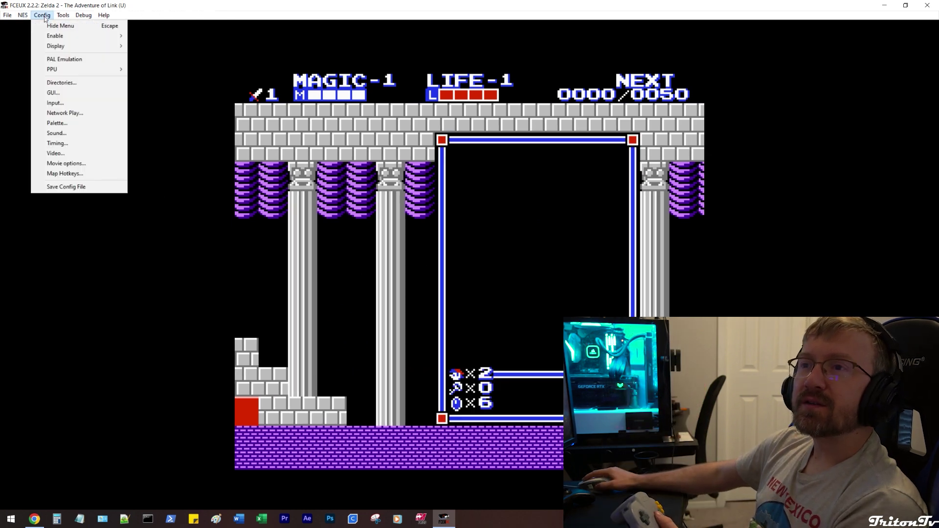
mouse_move(22, 15)
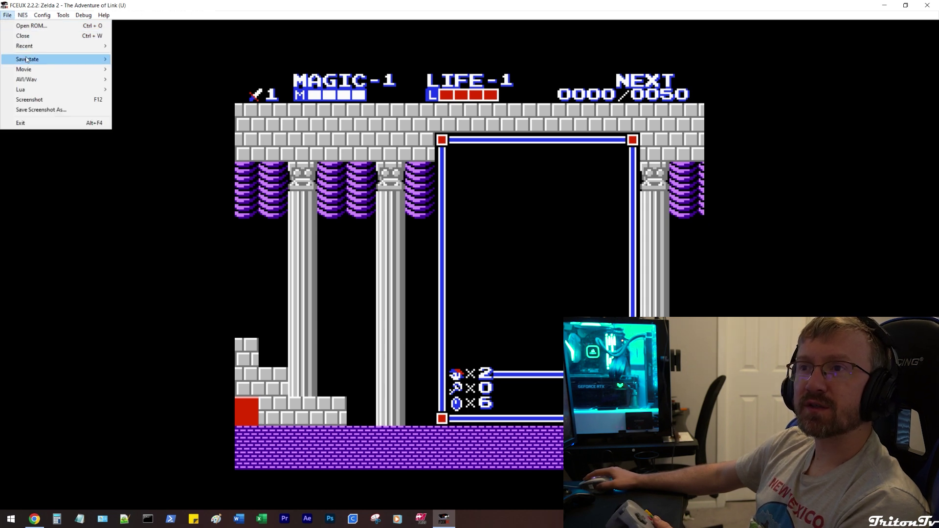
mouse_move(26, 60)
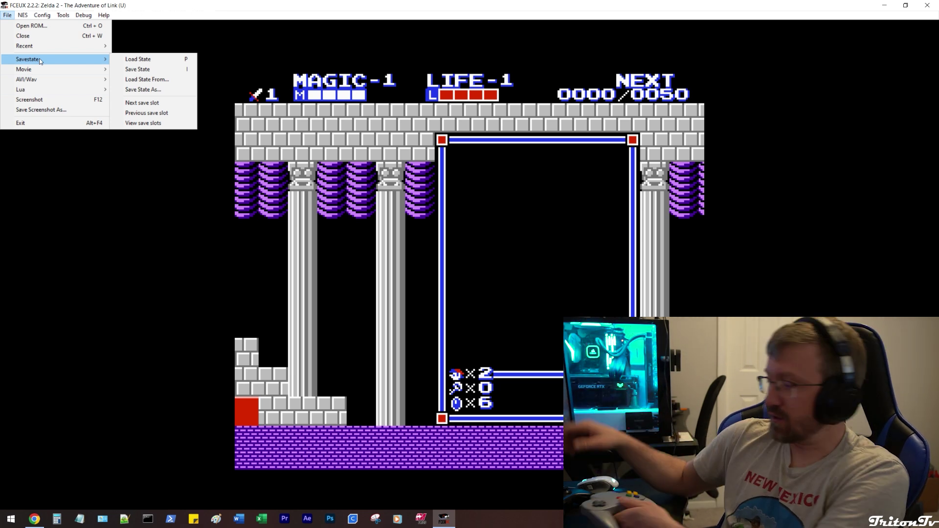
key(super+e)
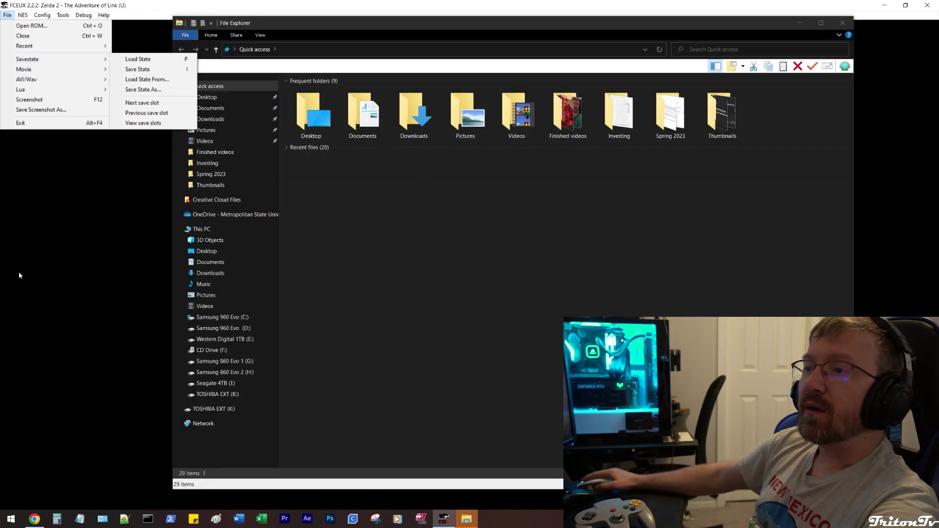
Open the Samsung 860 Evo 1 (G:) drive and close FCEUX from the taskbar
click(222, 361)
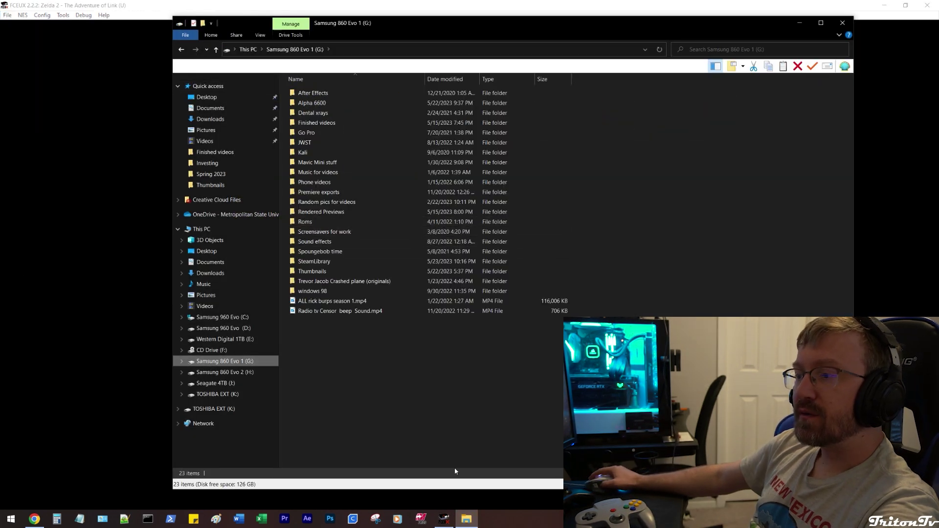
right_click(444, 518)
click(423, 500)
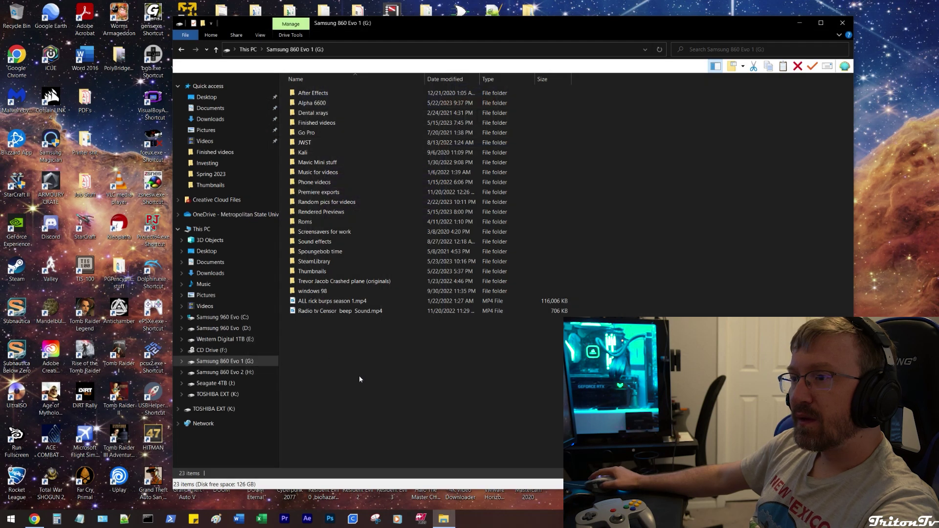
Browse the Roms folder's fceux-2.2.2-win32 (NES) and Downloads subfolders, returning to Roms
double_click(315, 218)
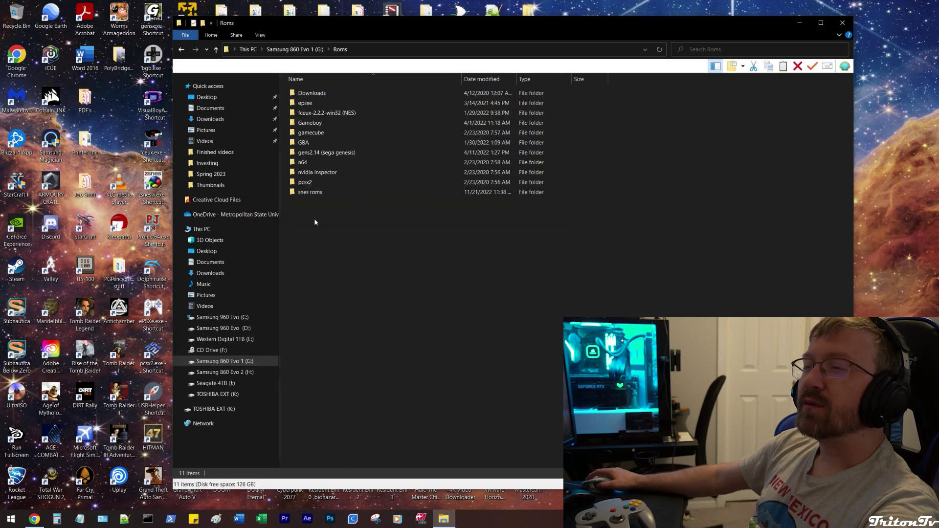
double_click(325, 157)
key(alt+Left)
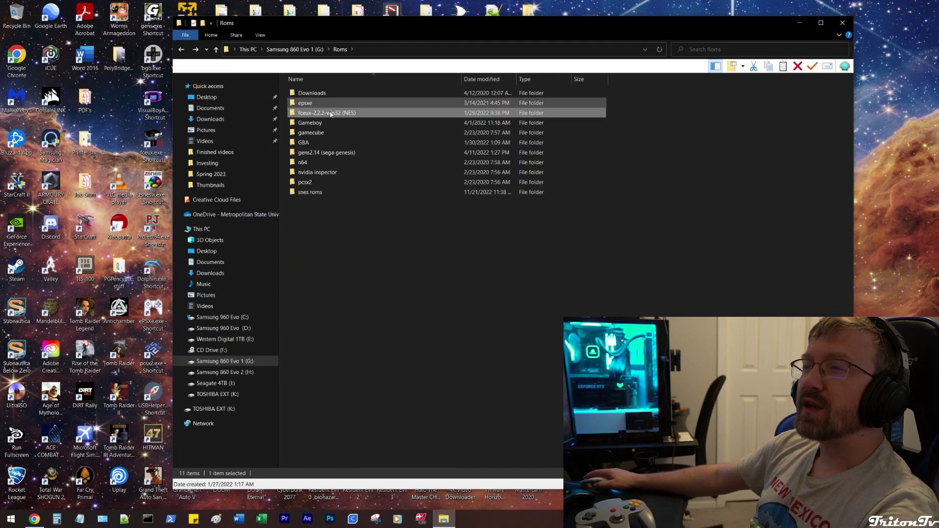
double_click(326, 93)
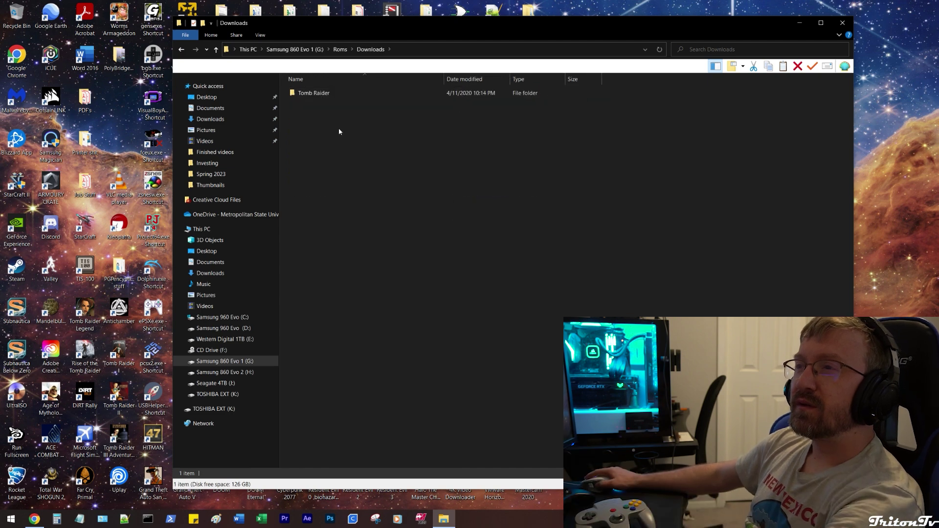
key(alt+Left)
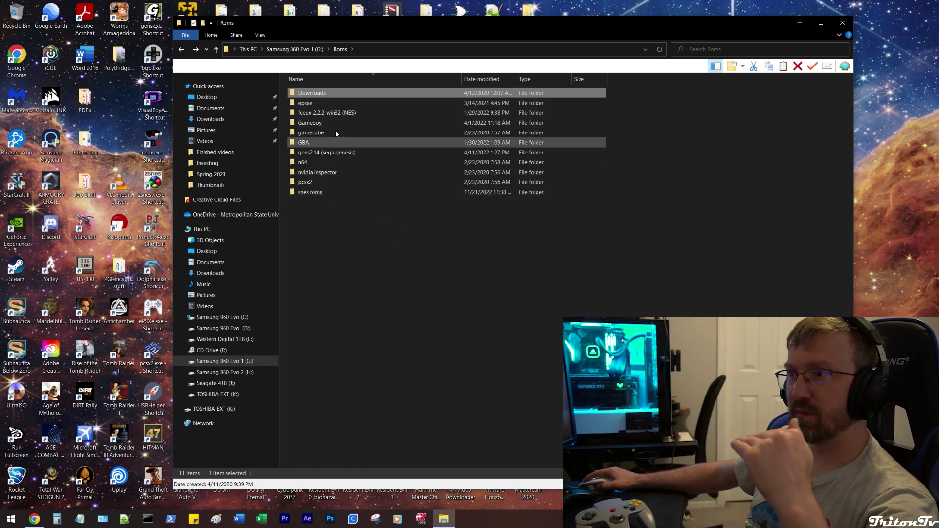
Open fceux-2.2.2-win32 (NES) > games and scroll through the zipped NES ROMs
click(333, 114)
double_click(333, 114)
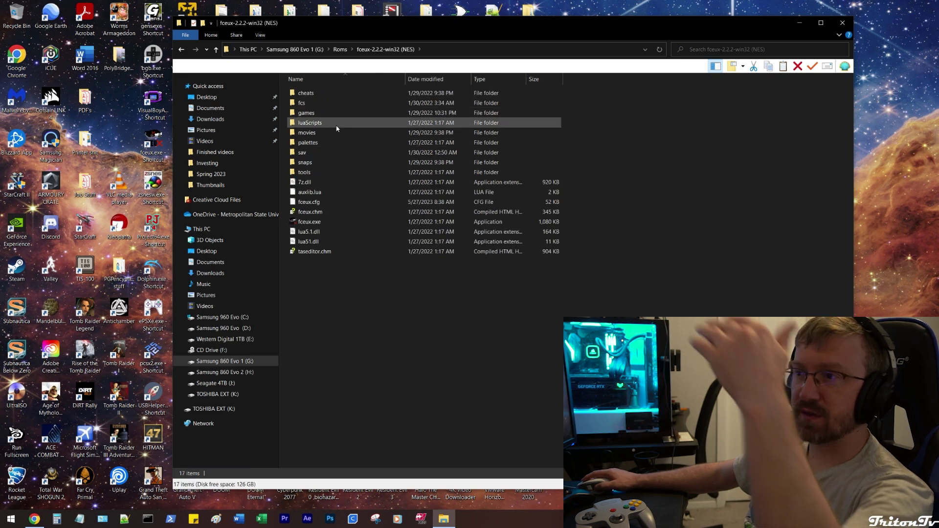
double_click(353, 112)
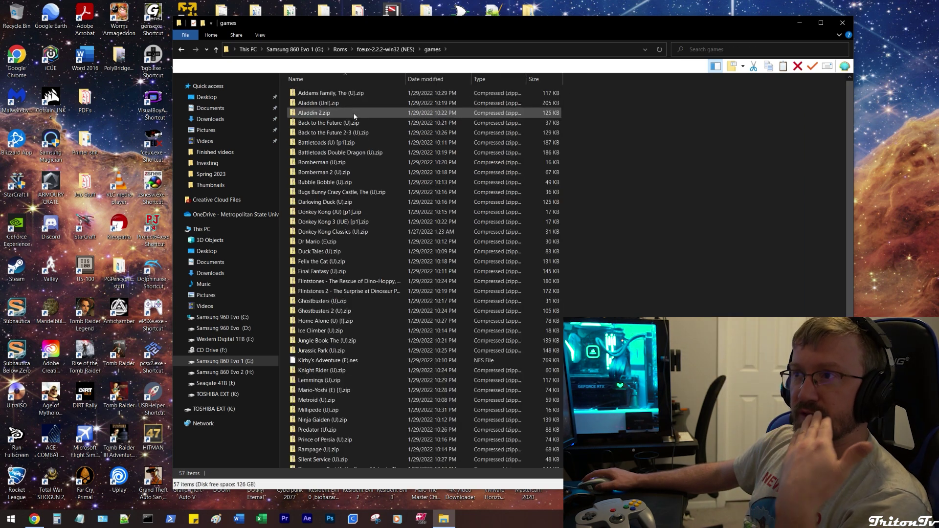
scroll(367, 152, down, 6)
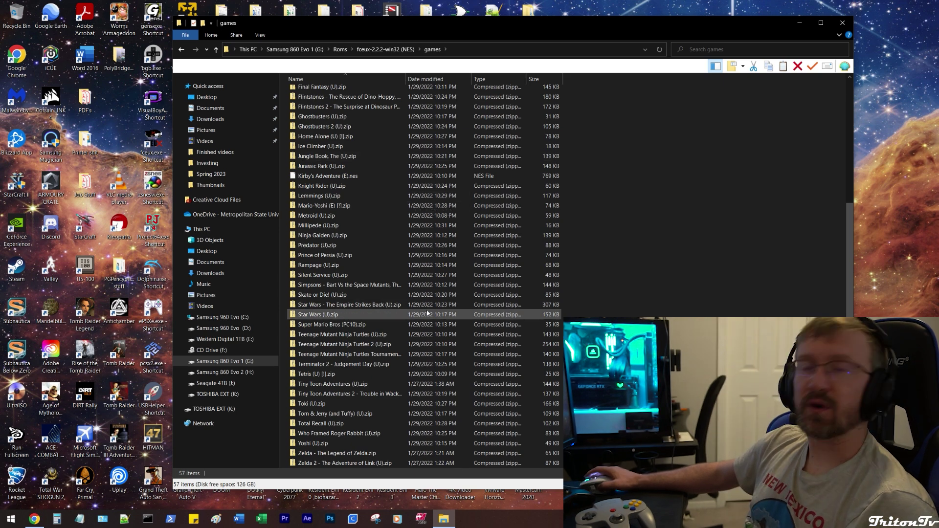